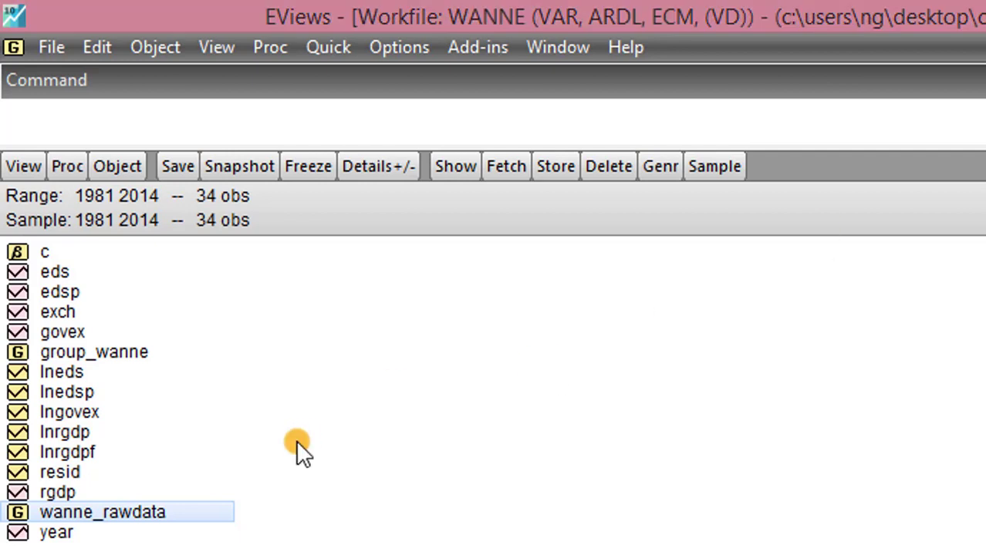
Step: Open the wanne_rawdata group and show common-sample descriptive statistics for RGDP, EDS, EDSP, GOVEX and EXCH
{"action": "double_click", "coordinate": [194, 510]}
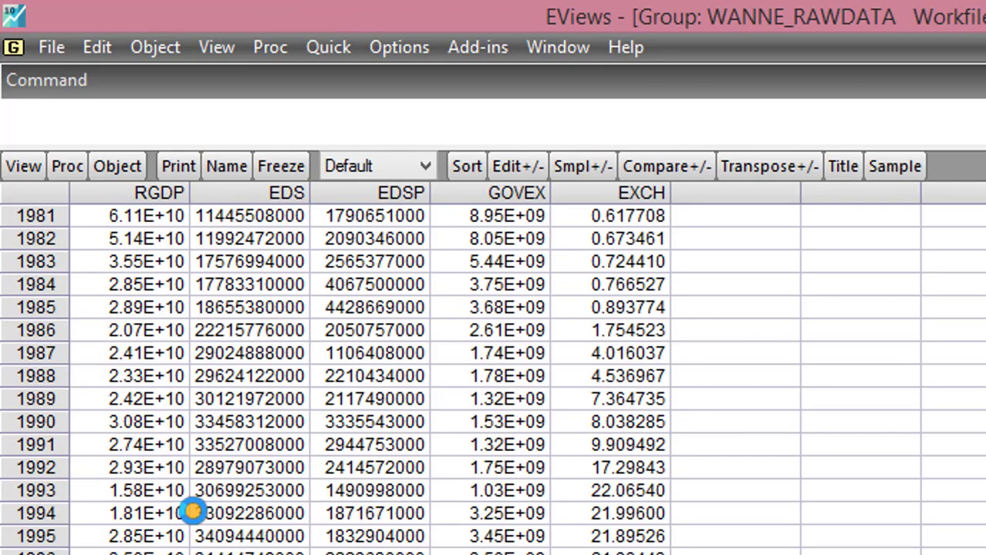
{"action": "left_click", "coordinate": [15, 168]}
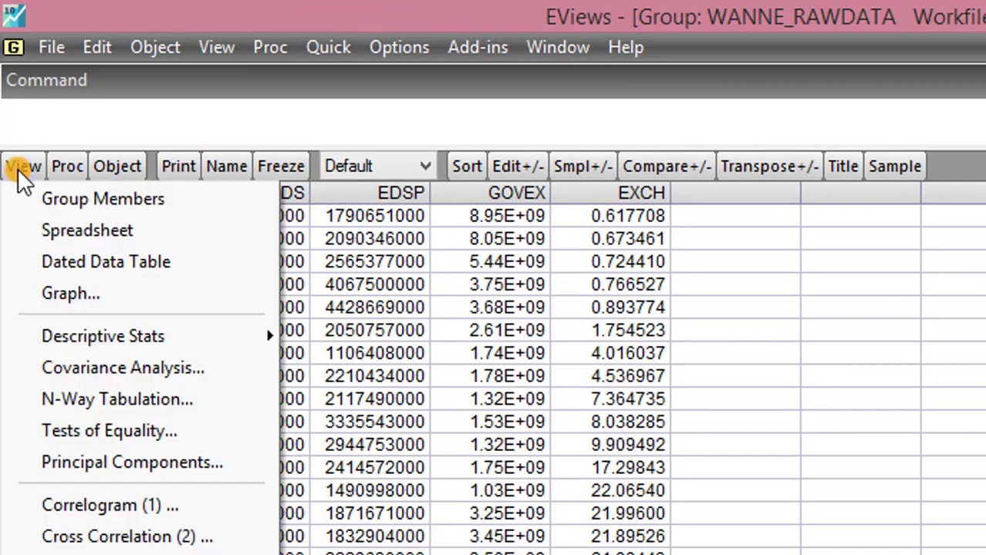
{"action": "left_click", "coordinate": [88, 336]}
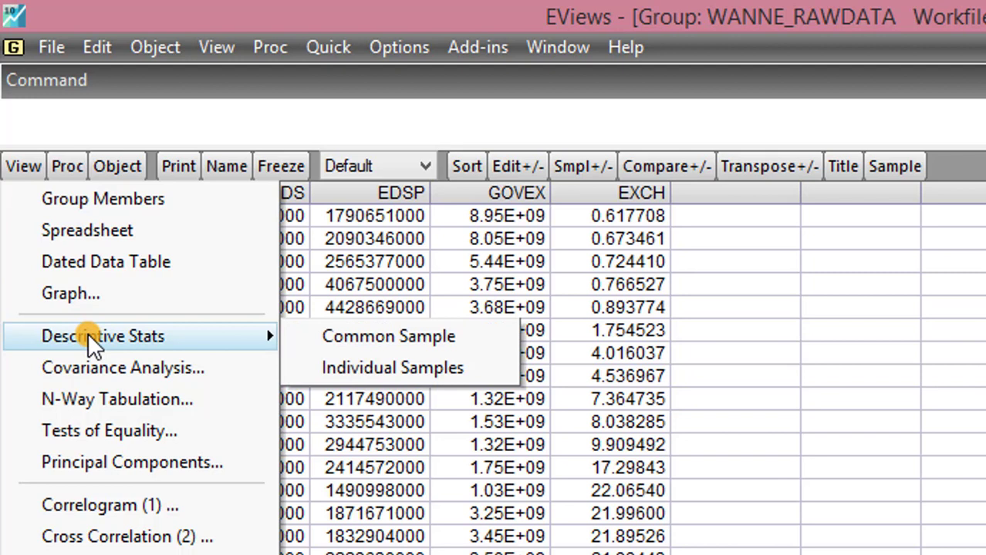
{"action": "left_click", "coordinate": [357, 369]}
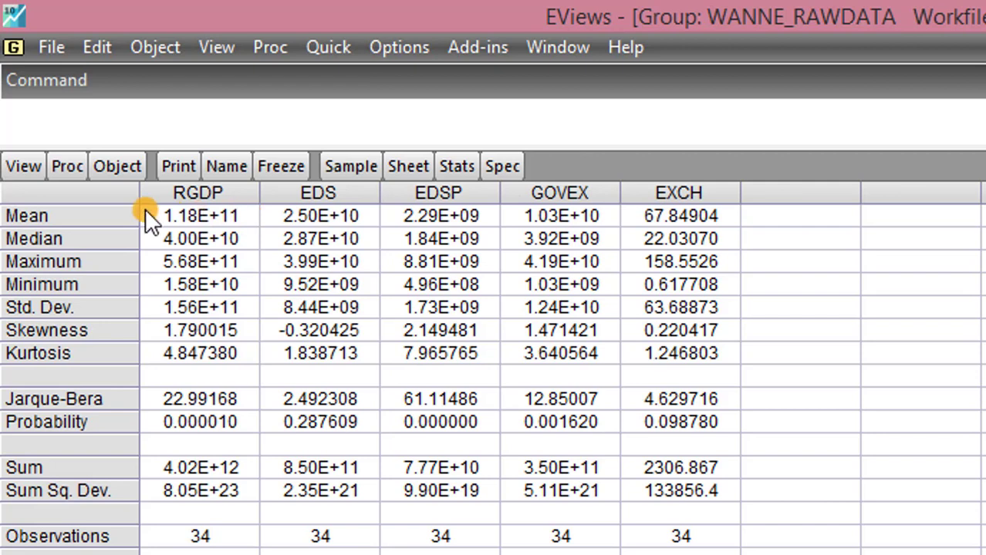
Step: Select the whole descriptive statistics table and copy it via Edit > Copy
{"action": "left_click", "coordinate": [72, 191]}
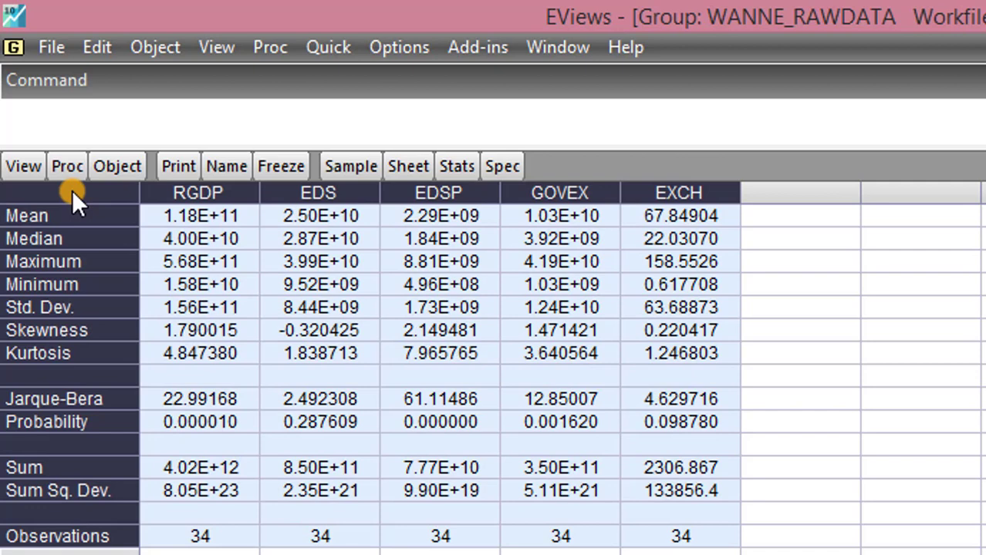
{"action": "left_click", "coordinate": [98, 45]}
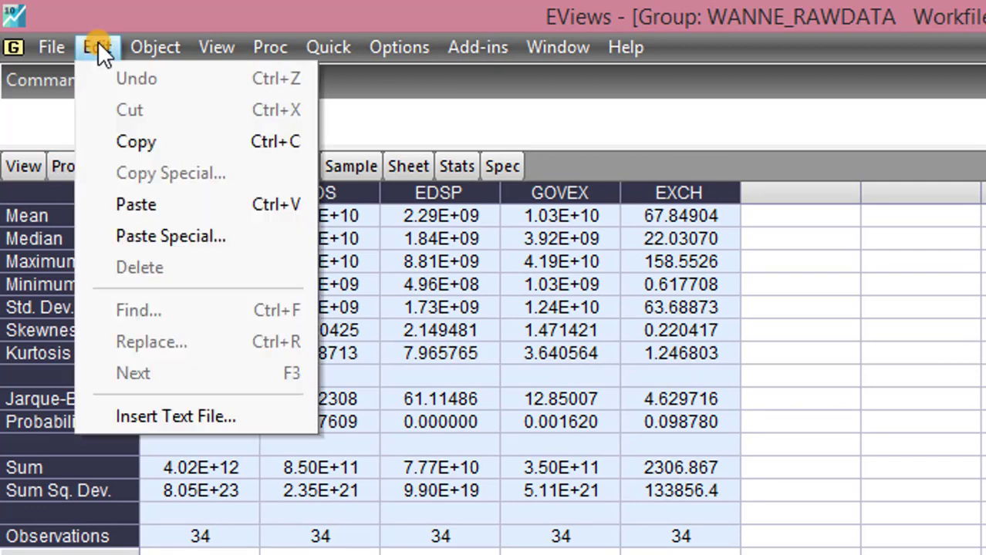
{"action": "left_click", "coordinate": [132, 145]}
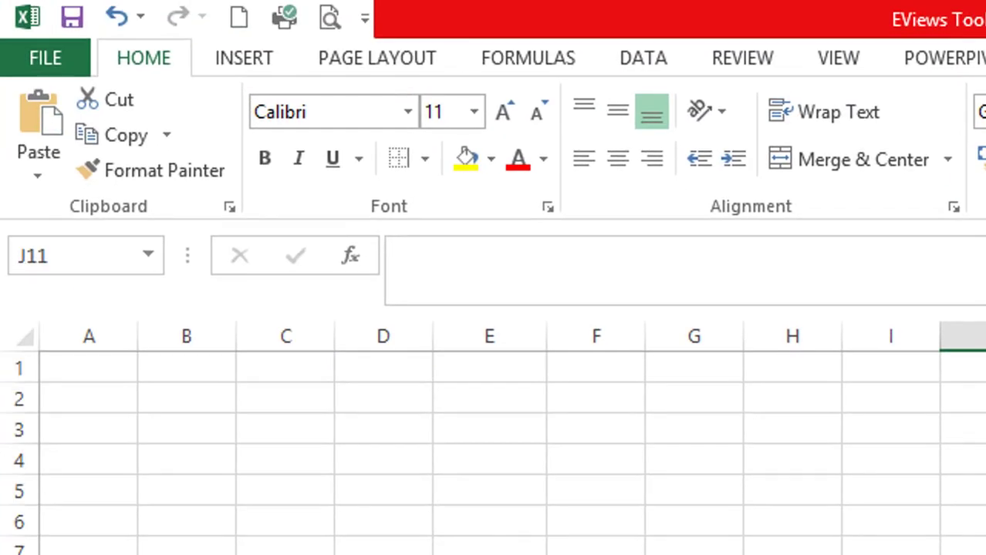
Step: Paste the EViews statistics table into the blank sheet starting at A1
{"action": "left_click", "coordinate": [72, 367]}
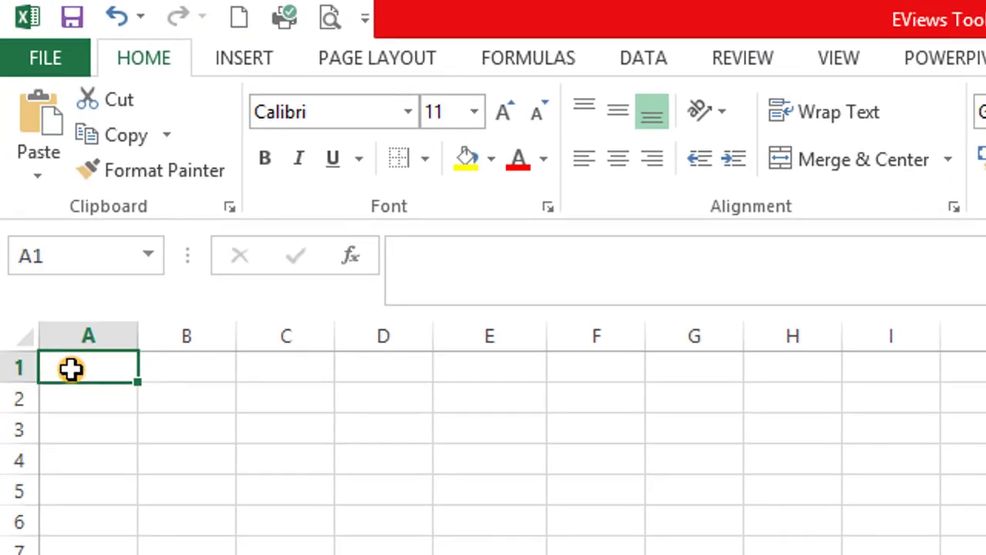
{"action": "left_click", "coordinate": [38, 154]}
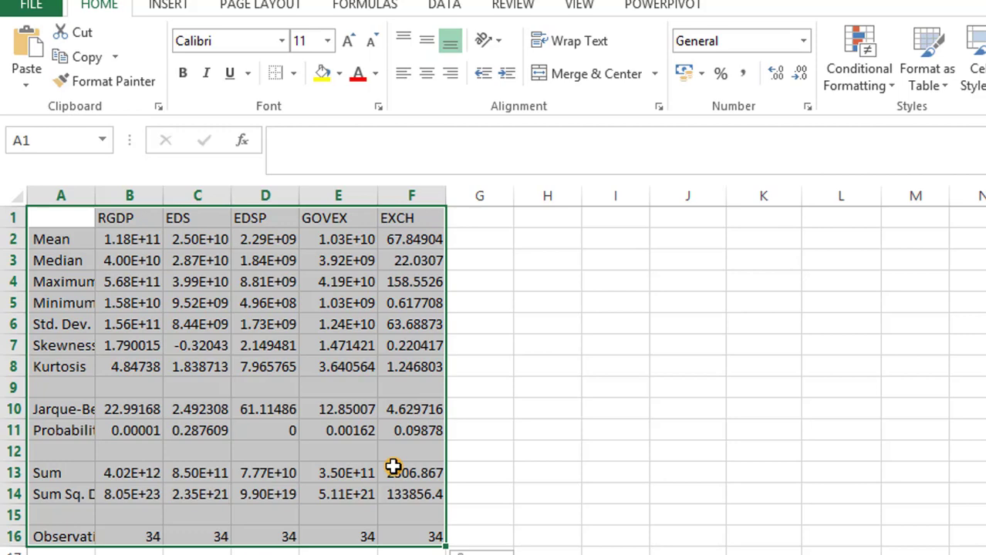
{"action": "left_click", "coordinate": [479, 408]}
Step: Select the pasted table A1:F16 and copy it
{"action": "left_click", "coordinate": [60, 225]}
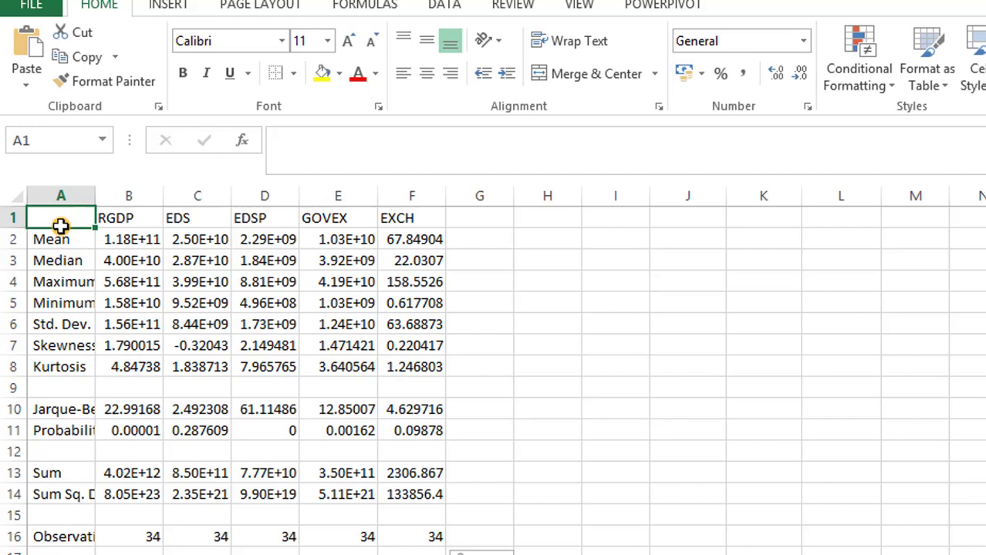
{"action": "key", "text": "shift+Right"}
{"action": "key", "text": "shift+Right"}
{"action": "key", "text": "shift+Right"}
{"action": "key", "text": "shift+Right"}
{"action": "key", "text": "shift+Right"}
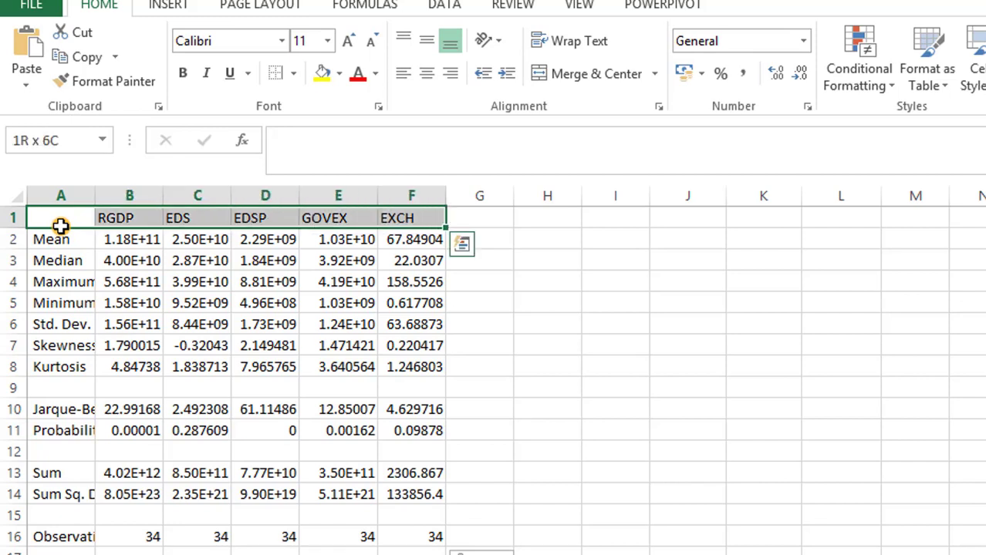
{"action": "key", "text": "shift+Down"}
{"action": "key", "text": "shift+Down"}
{"action": "key", "text": "shift+Down"}
{"action": "key", "text": "shift+Down"}
{"action": "key", "text": "shift+Down"}
{"action": "key", "text": "shift+Down"}
{"action": "key", "text": "shift+Down"}
{"action": "key", "text": "shift+Down"}
{"action": "key", "text": "shift+Down"}
{"action": "key", "text": "shift+Down"}
{"action": "key", "text": "shift+Down"}
{"action": "key", "text": "shift+Down"}
{"action": "key", "text": "shift+Down"}
{"action": "key", "text": "shift+Down"}
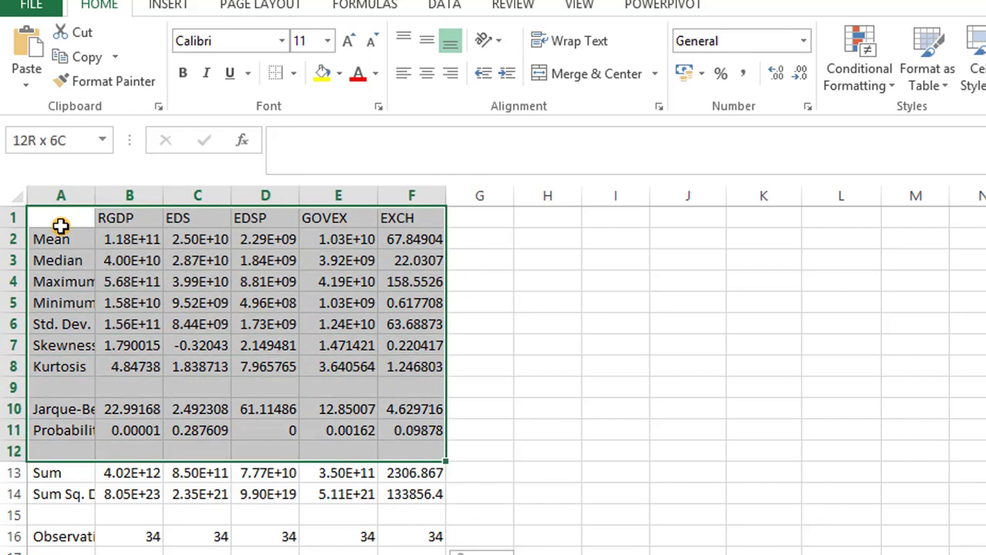
{"action": "key", "text": "shift+Down"}
{"action": "key", "text": "ctrl+c"}
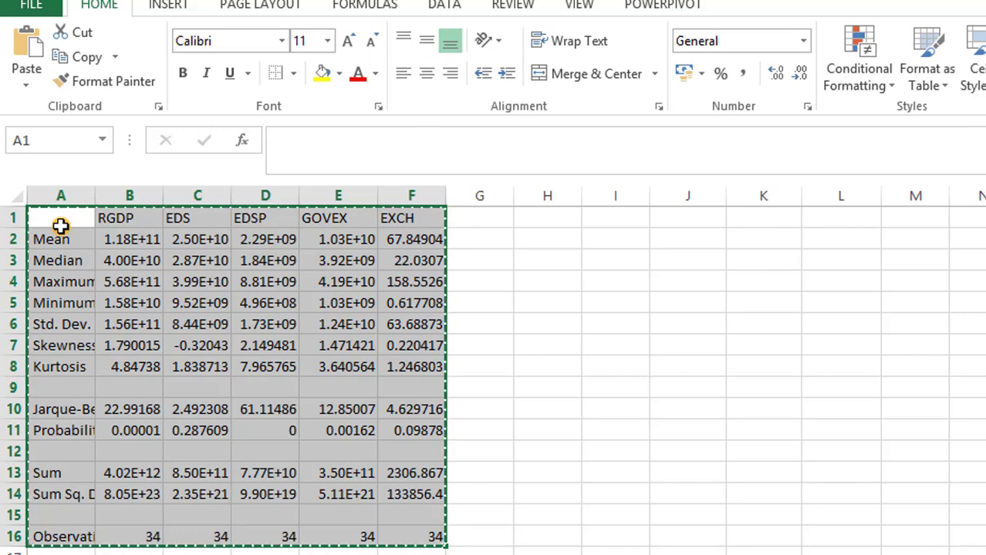
{"action": "left_click", "coordinate": [194, 299]}
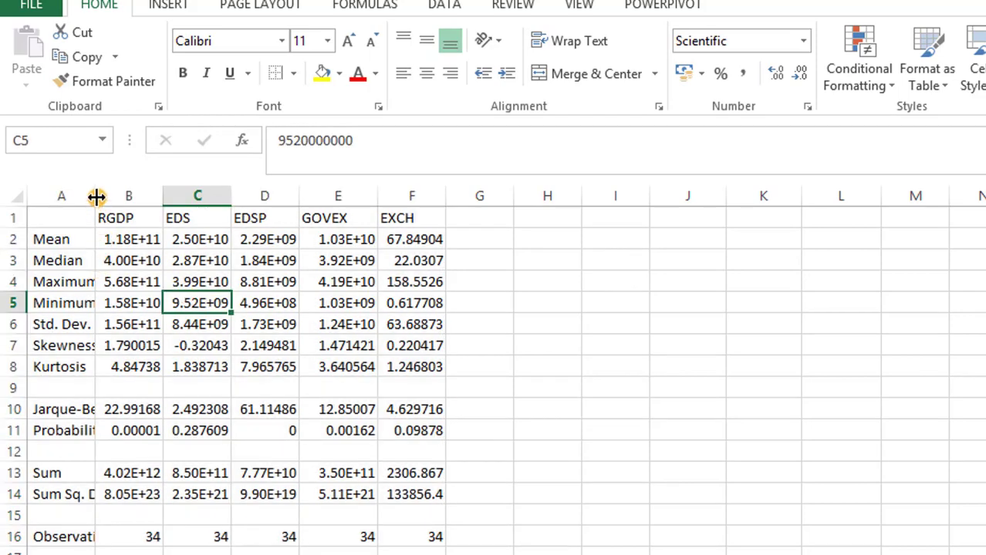
Step: Widen column A and delete the Median, Jarque-Bera and Probability rows
{"action": "left_click_drag", "start_coordinate": [96, 202], "coordinate": [122, 202]}
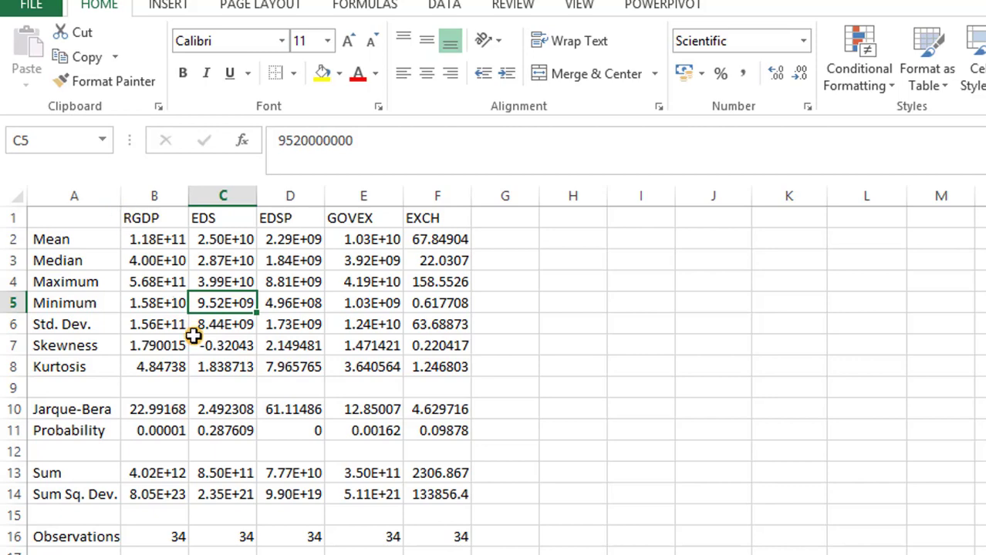
{"action": "left_click", "coordinate": [4, 261]}
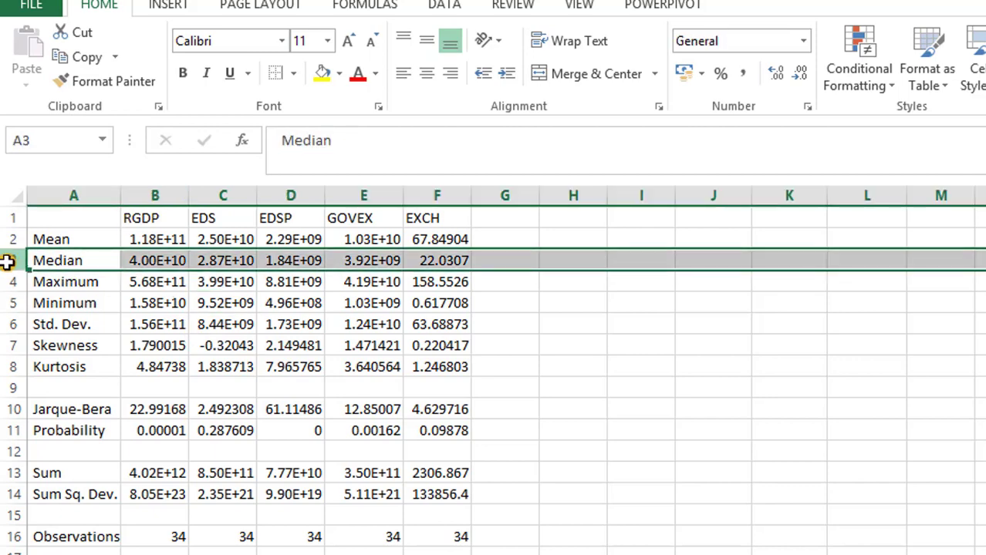
{"action": "key", "text": "ctrl+minus"}
{"action": "left_click", "coordinate": [267, 411]}
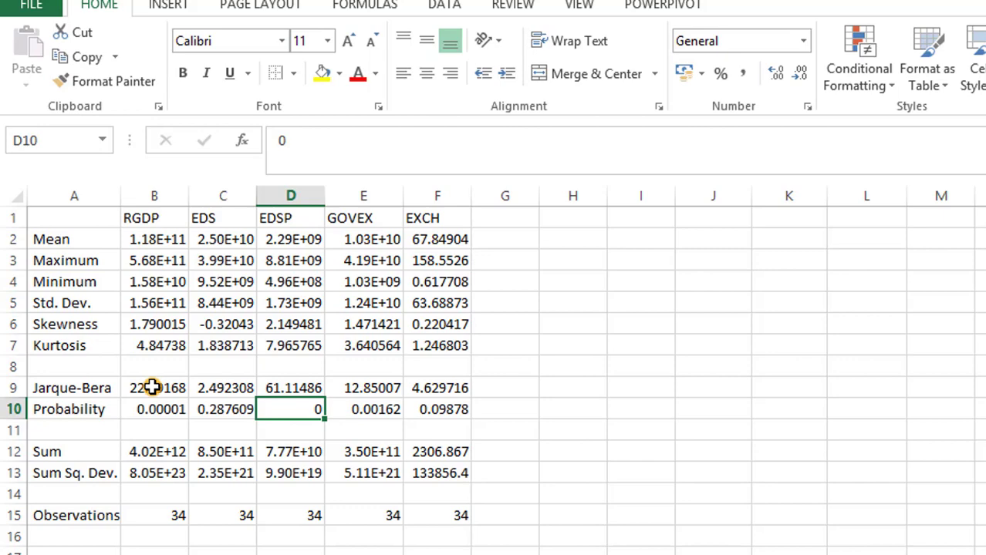
{"action": "left_click", "coordinate": [14, 390]}
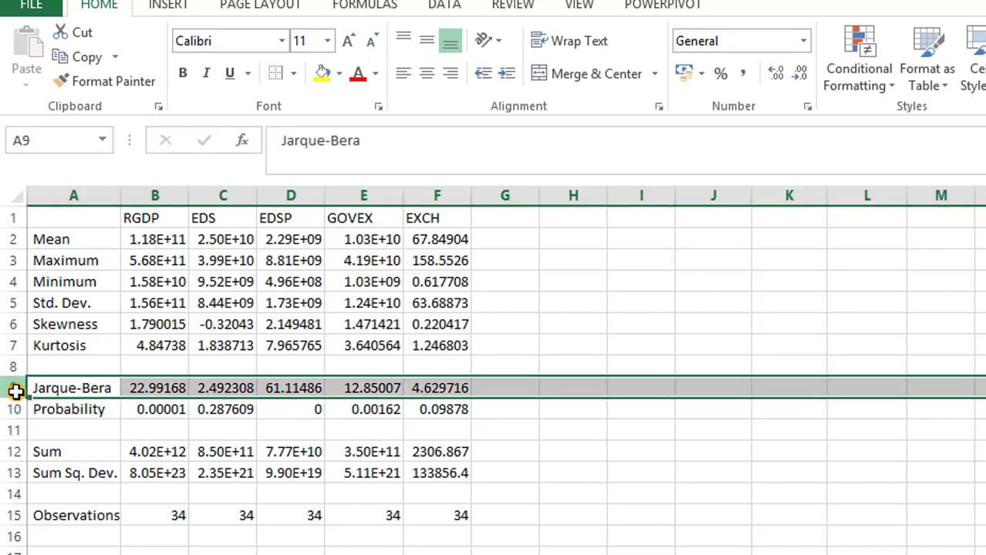
{"action": "key", "text": "shift+Down"}
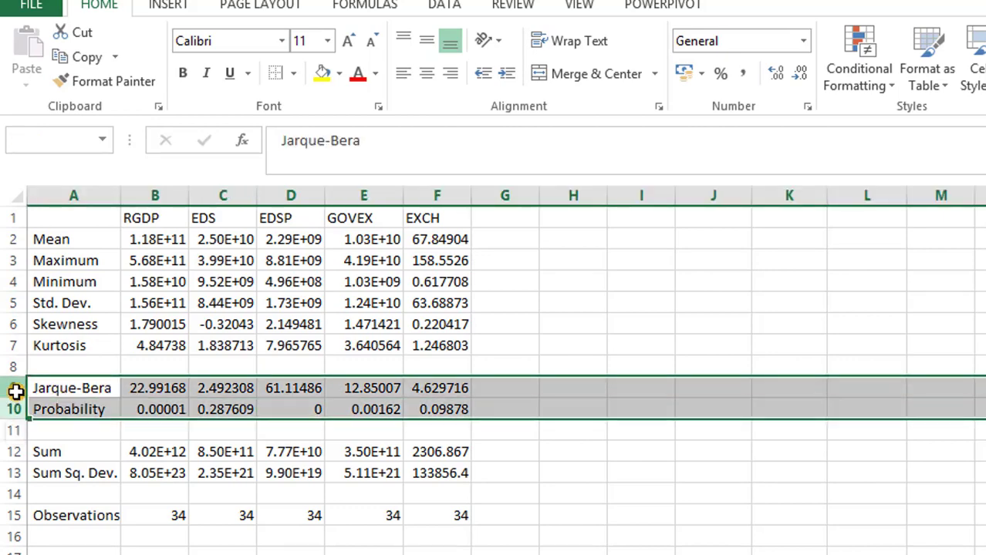
{"action": "key", "text": "ctrl+minus"}
{"action": "left_click", "coordinate": [15, 409]}
{"action": "key", "text": "shift+Down"}
{"action": "key", "text": "shift+Down"}
{"action": "key", "text": "shift+Down"}
{"action": "left_click", "coordinate": [216, 365]}
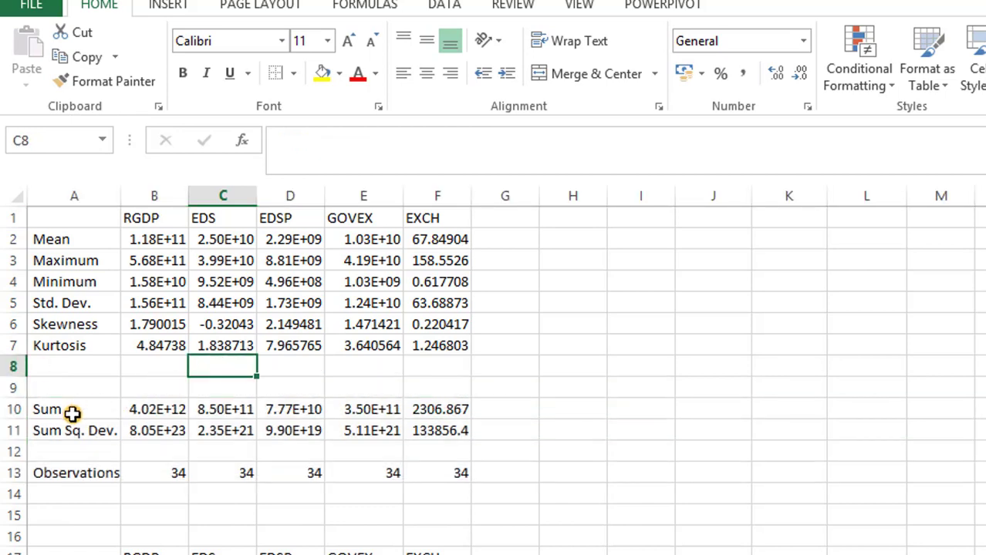
Step: Delete the Sum, Sum Sq. Dev. and Observations rows, leaving Mean through Kurtosis
{"action": "left_click_drag", "start_coordinate": [15, 410], "coordinate": [14, 473]}
{"action": "right_click", "coordinate": [88, 462]}
{"action": "left_click", "coordinate": [144, 293]}
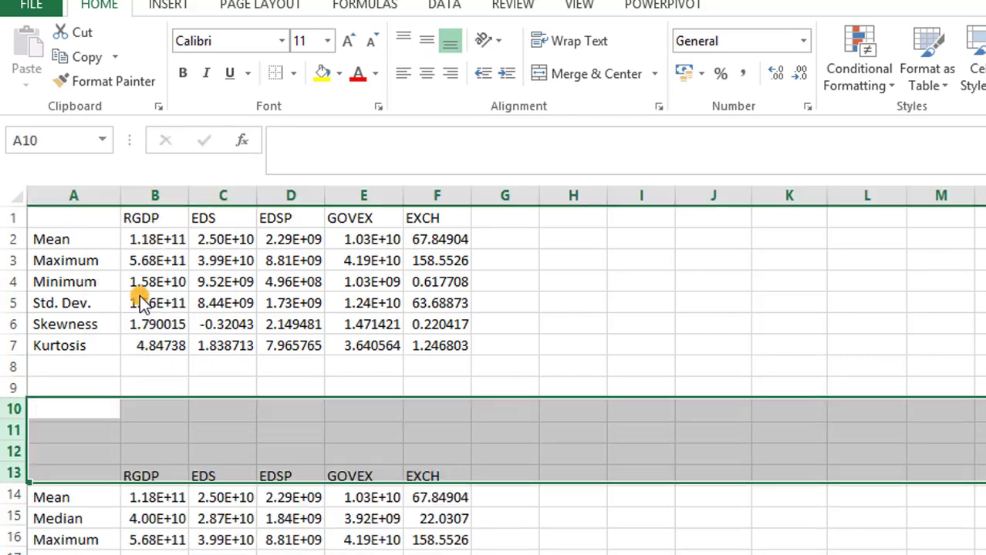
{"action": "left_click", "coordinate": [235, 299]}
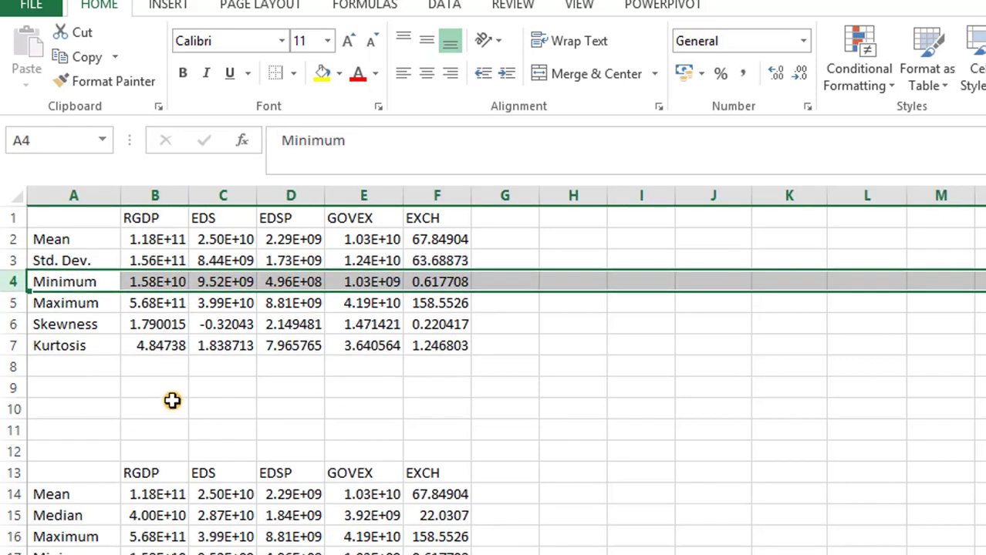
{"action": "left_click", "coordinate": [221, 387]}
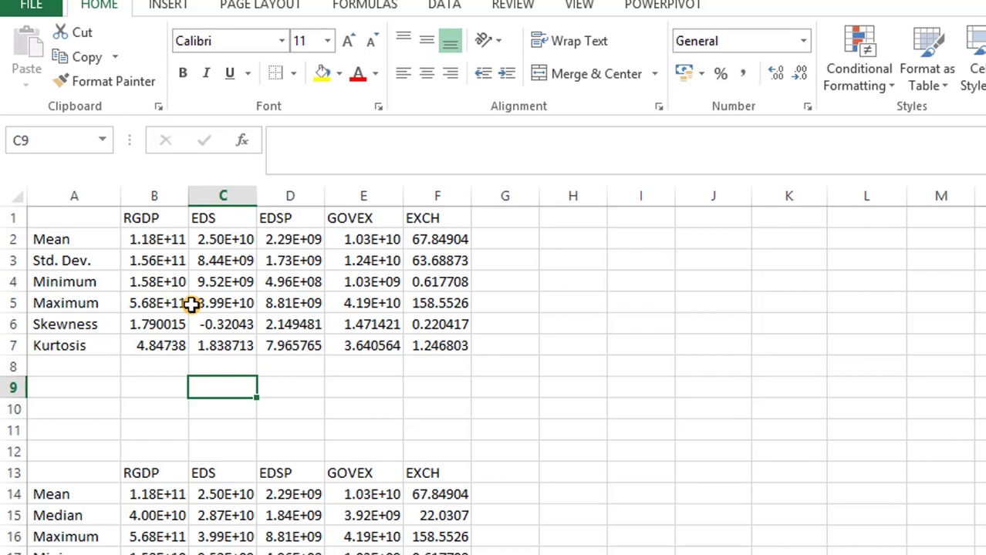
Step: Add the Summary Statistics title above the table and set it to 14 pt
{"action": "key", "text": "ctrl+z"}
{"action": "left_click", "coordinate": [141, 384]}
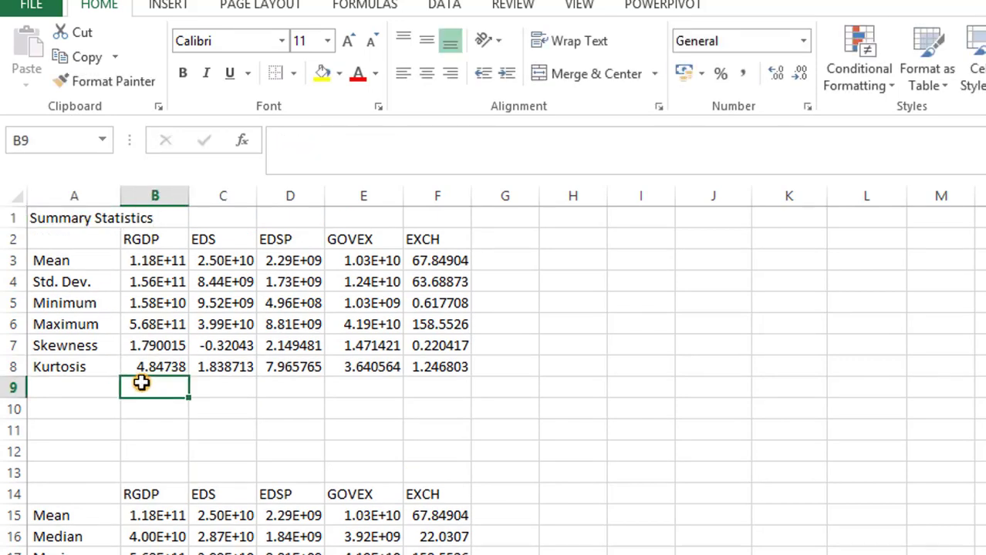
{"action": "left_click", "coordinate": [177, 316]}
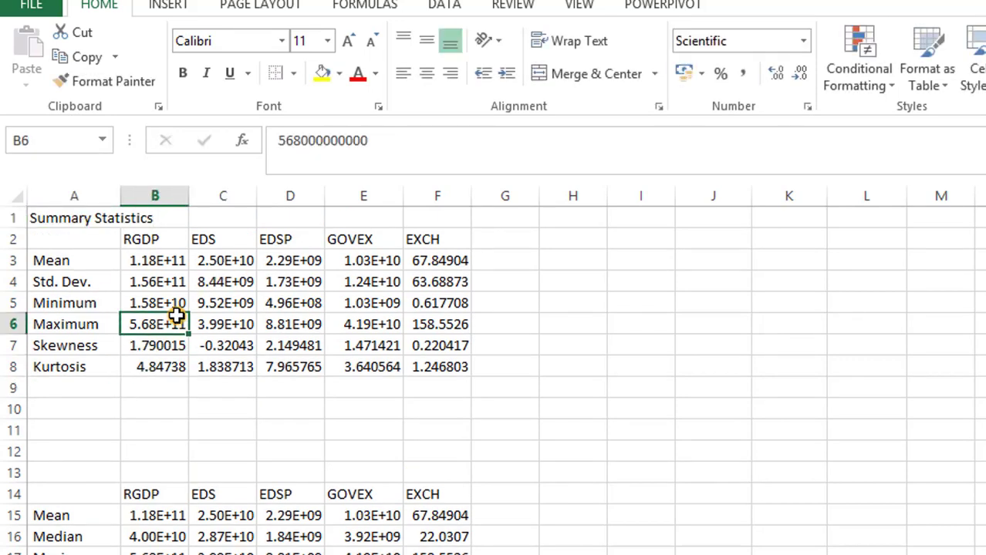
{"action": "key", "text": "ctrl+z"}
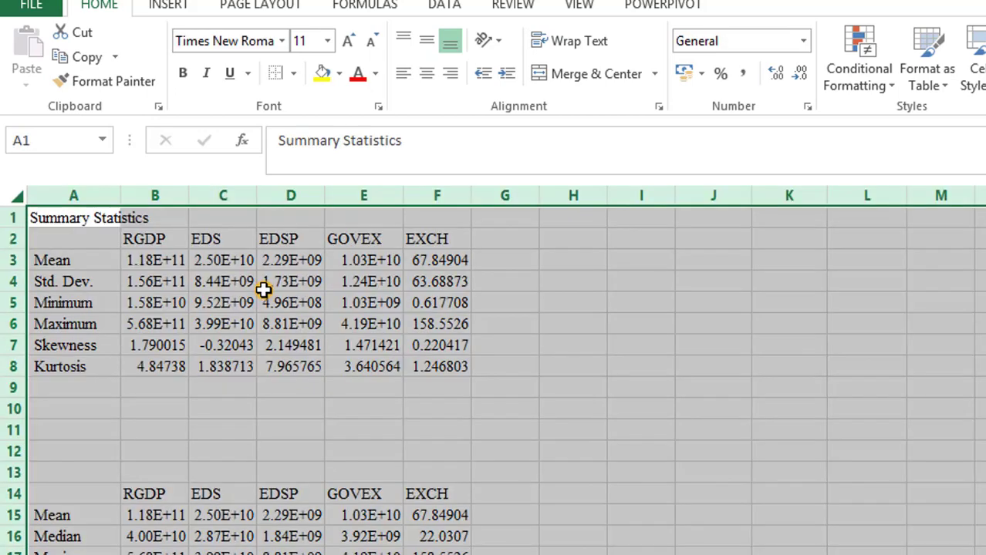
{"action": "left_click", "coordinate": [264, 288]}
{"action": "left_click", "coordinate": [61, 216]}
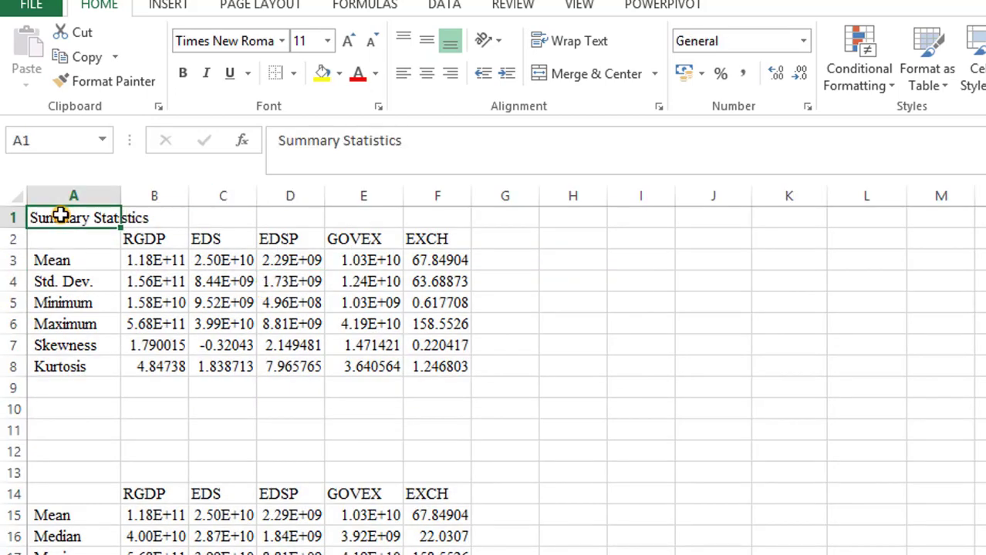
{"action": "left_click", "coordinate": [308, 41]}
{"action": "type", "text": "14"}
{"action": "key", "text": "Return"}
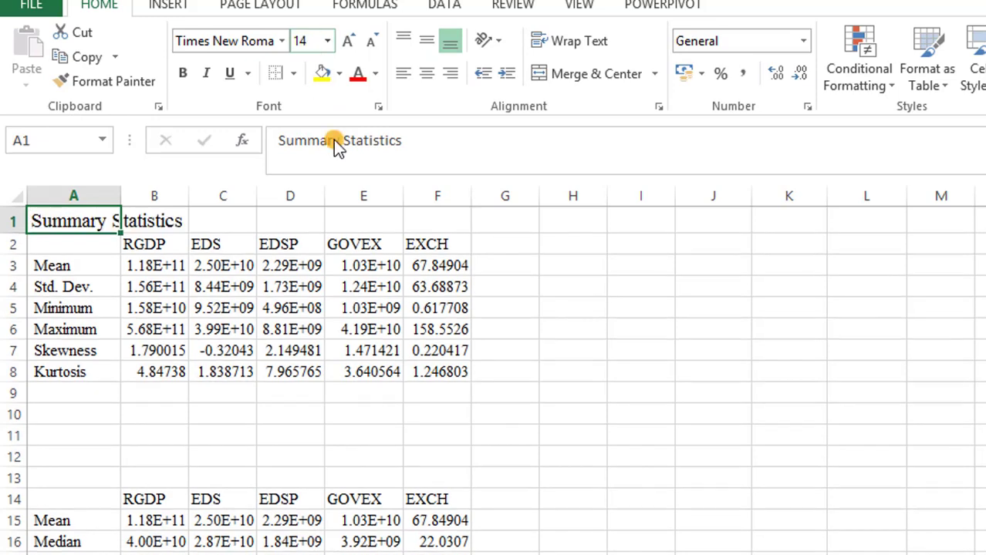
Step: Bold the Summary Statistics title and centre-align the table contents
{"action": "left_click", "coordinate": [368, 323]}
{"action": "left_click", "coordinate": [99, 223]}
{"action": "key", "text": "ctrl+b"}
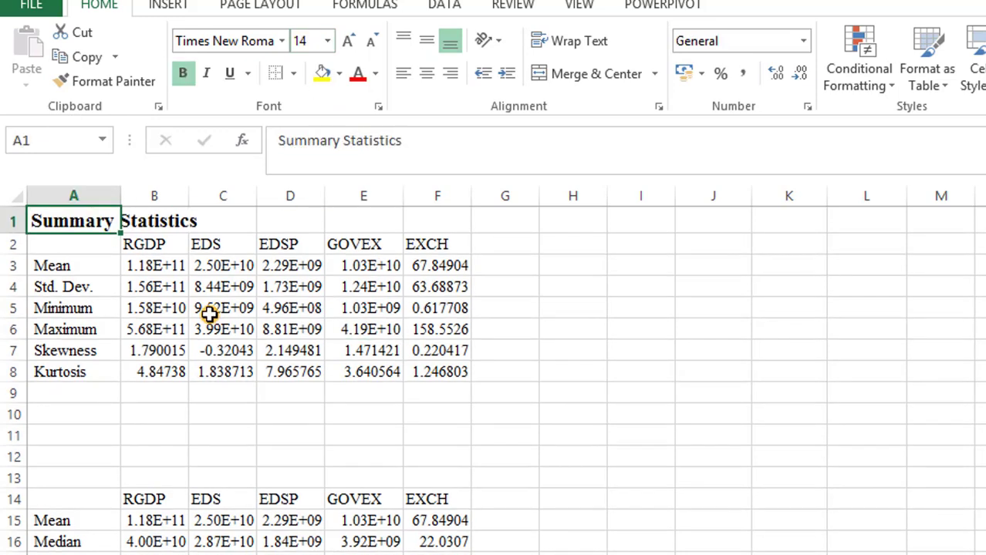
{"action": "left_click", "coordinate": [209, 313]}
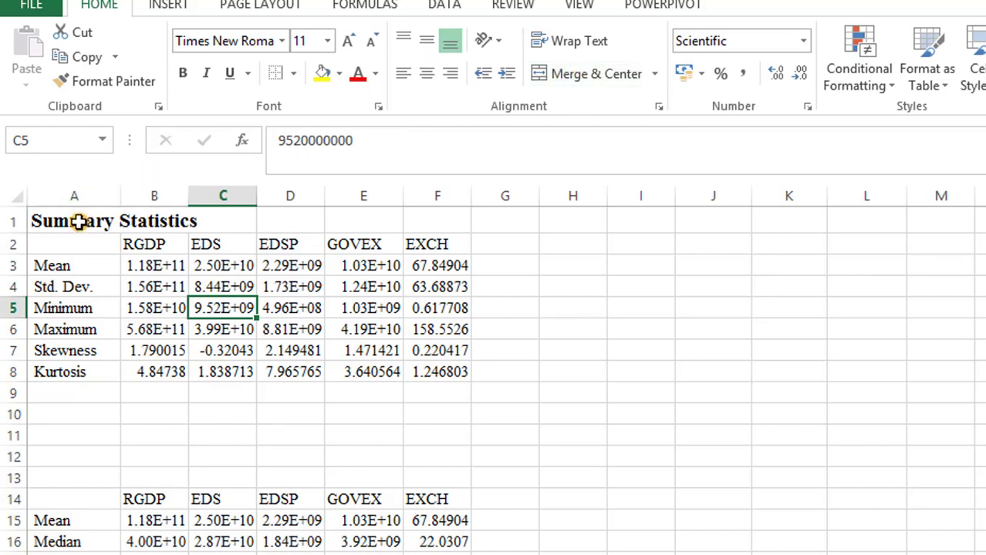
{"action": "left_click", "coordinate": [323, 312]}
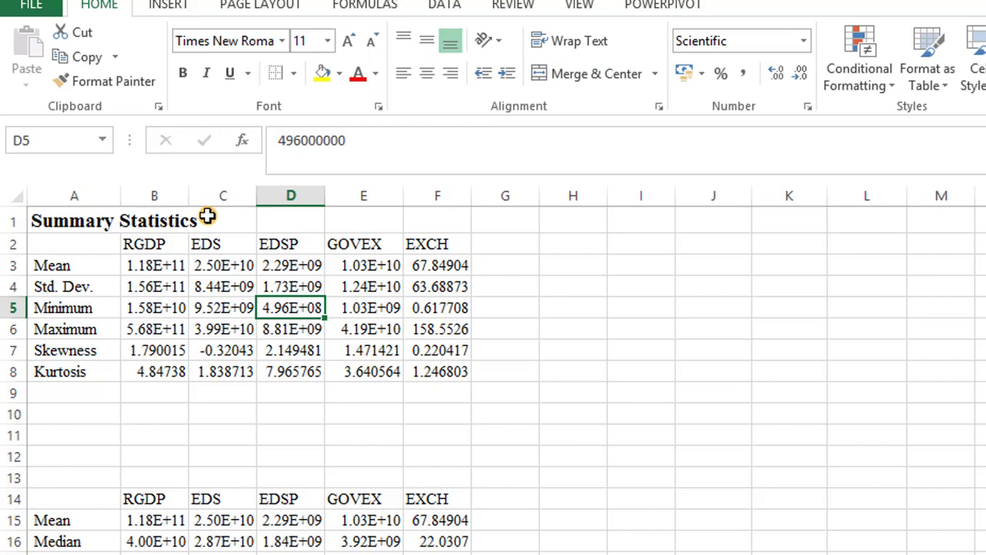
{"action": "left_click", "coordinate": [275, 293]}
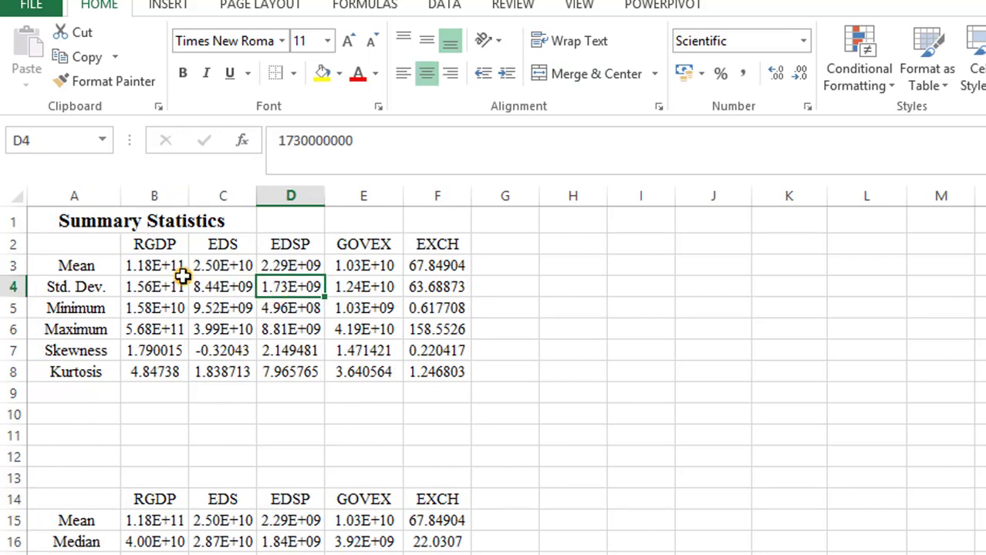
Step: Enter 'Variables' in A2 and bold the header row
{"action": "left_click", "coordinate": [85, 245]}
{"action": "type", "text": "Variables"}
{"action": "left_click", "coordinate": [193, 302]}
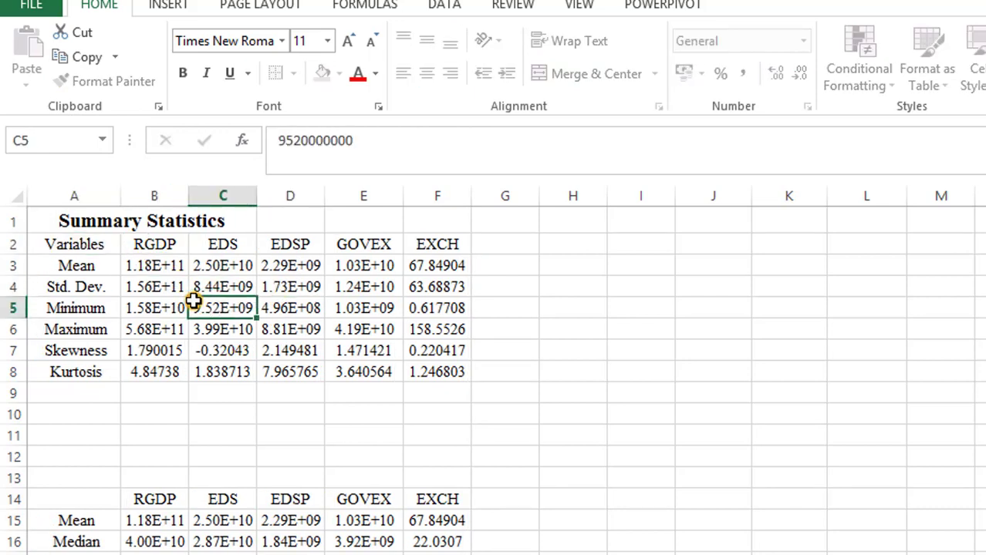
{"action": "left_click", "coordinate": [72, 243]}
{"action": "key", "text": "shift+Right"}
{"action": "key", "text": "shift+Right"}
{"action": "key", "text": "shift+Right"}
{"action": "key", "text": "shift+Right"}
{"action": "key", "text": "shift+Right"}
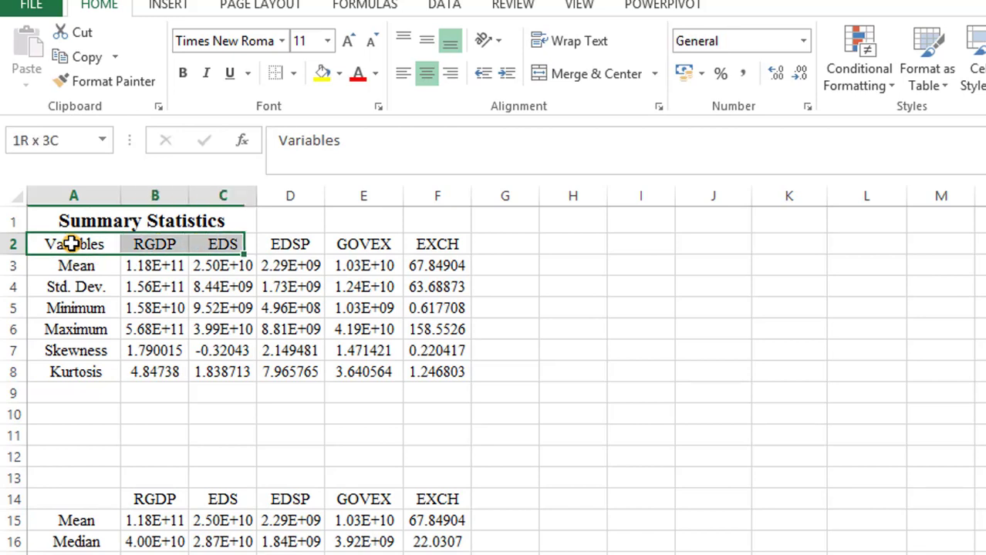
{"action": "key", "text": "ctrl+b"}
{"action": "key", "text": "Up"}
Step: Left-align the merged title and give it a thick bottom border
{"action": "left_click", "coordinate": [401, 73]}
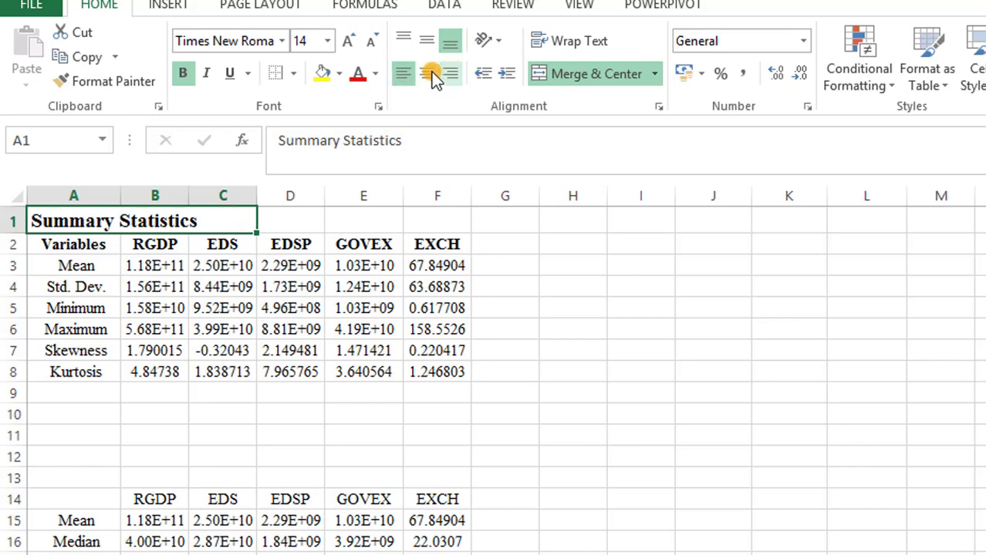
{"action": "left_click", "coordinate": [295, 75]}
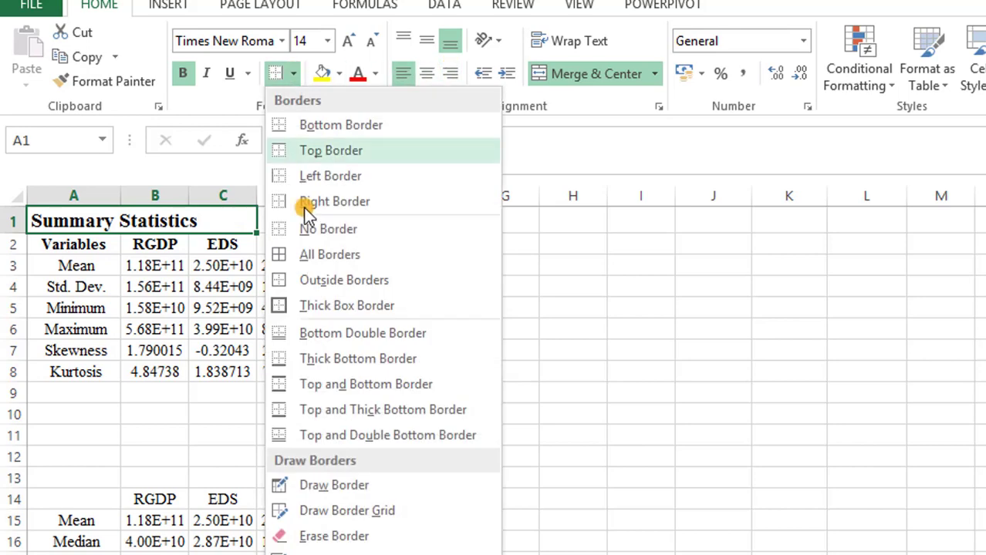
{"action": "left_click", "coordinate": [316, 360]}
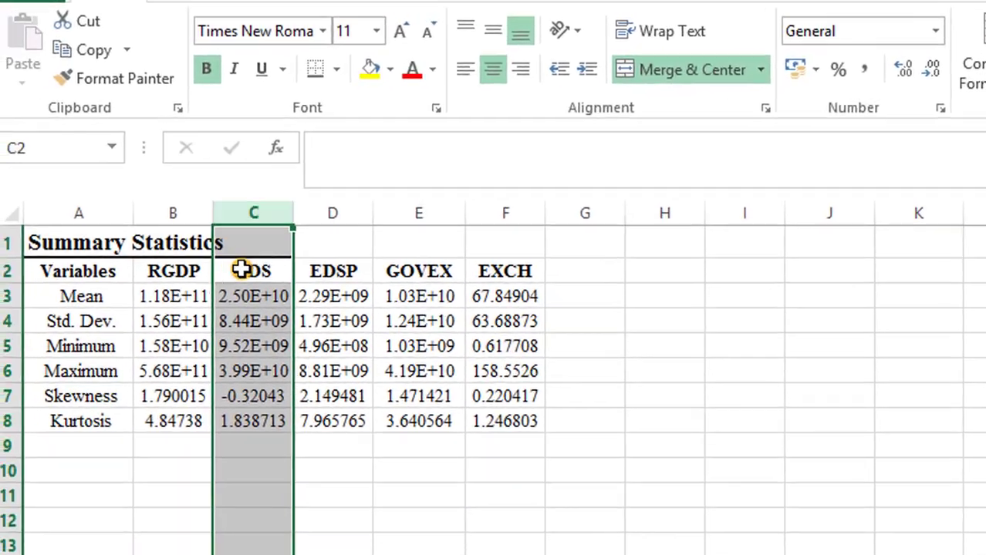
Step: Insert a blank bold row above the Mean row for units
{"action": "left_click", "coordinate": [346, 326]}
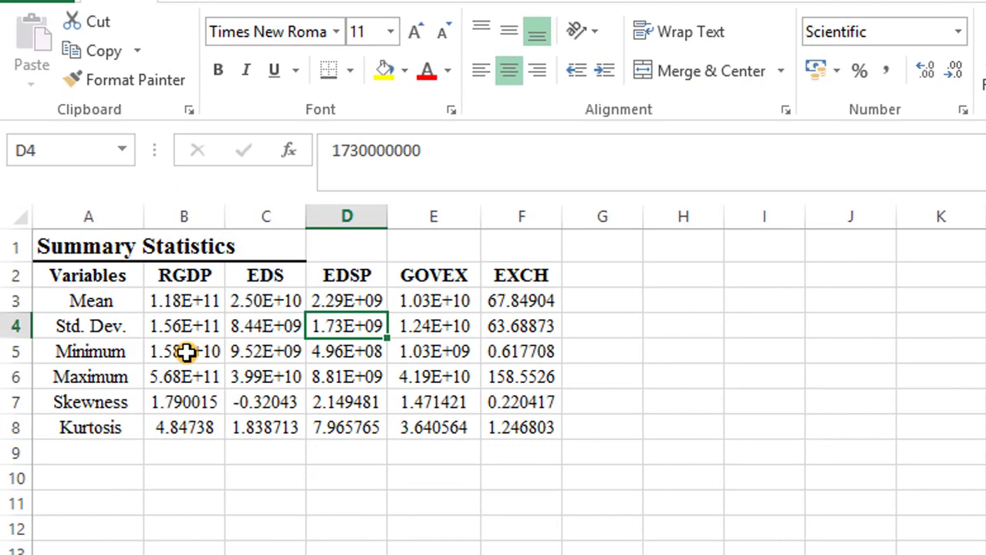
{"action": "left_click", "coordinate": [17, 300]}
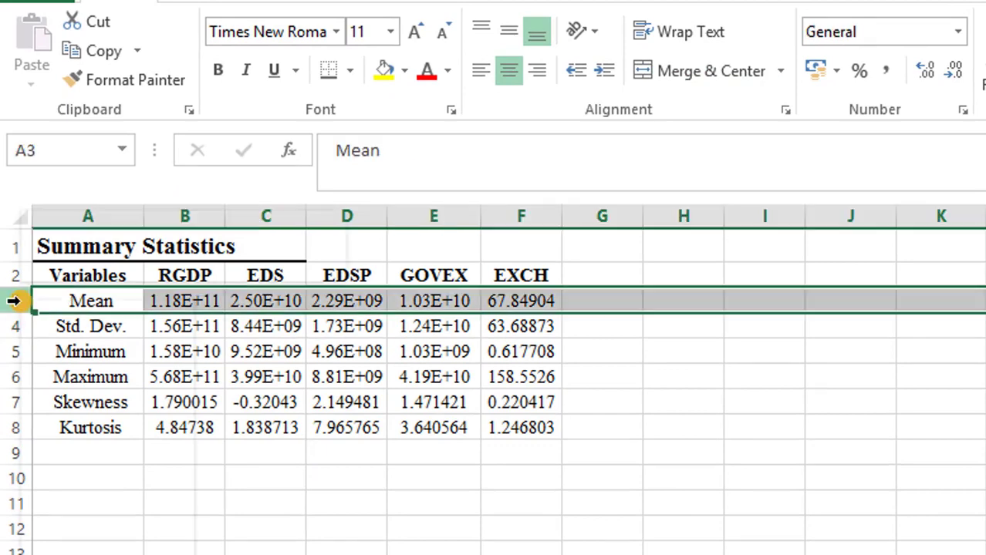
{"action": "right_click", "coordinate": [17, 301]}
{"action": "left_click", "coordinate": [77, 479]}
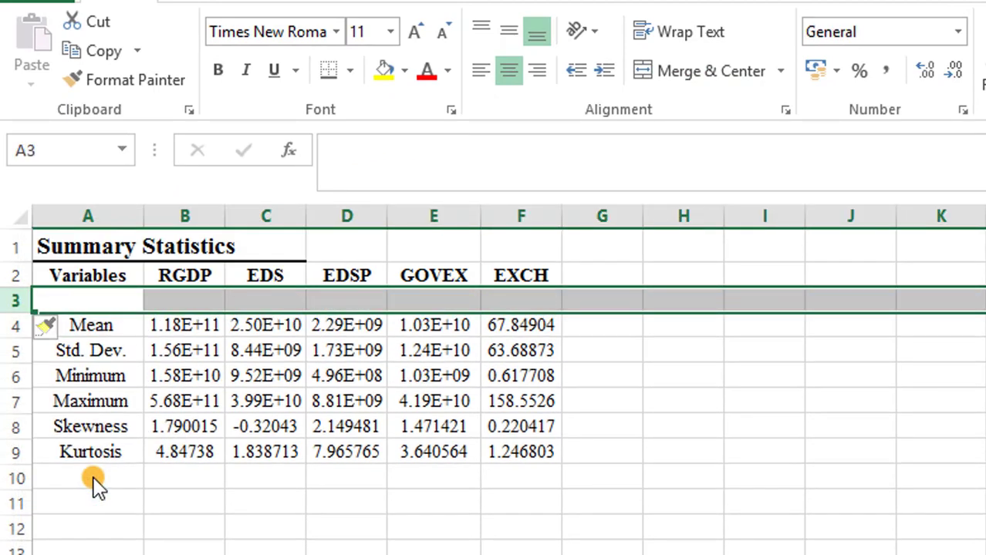
{"action": "left_click", "coordinate": [200, 296]}
{"action": "key", "text": "shift+Right"}
{"action": "key", "text": "shift+Right"}
Step: Enter $'m under RGDP and copy it under EDS, EDSP and GOVEX
{"action": "left_click", "coordinate": [199, 296]}
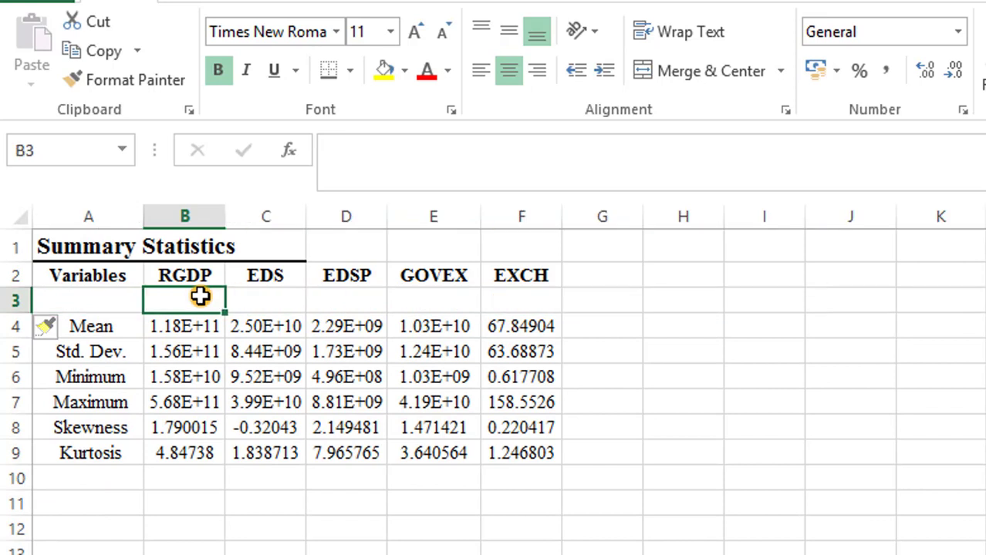
{"action": "type", "text": "$"}
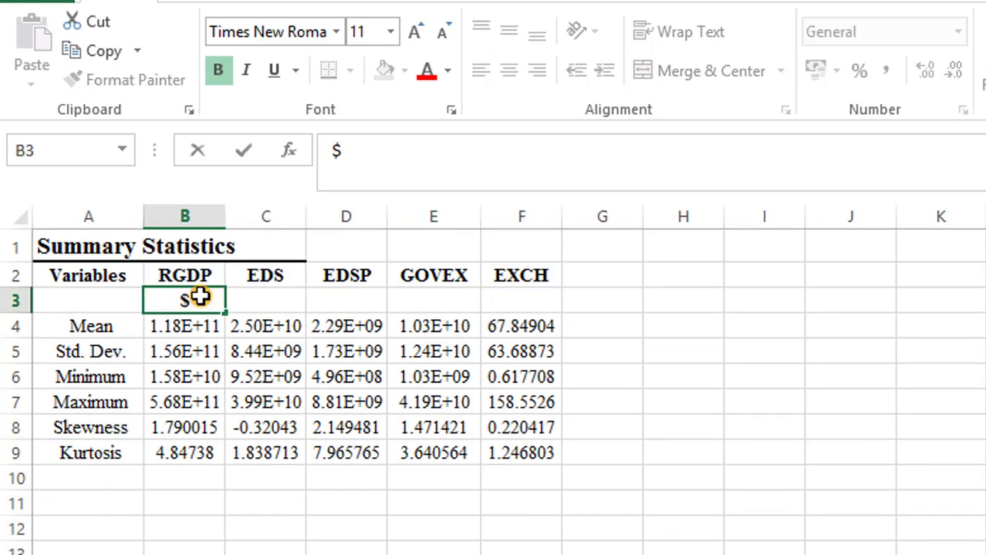
{"action": "type", "text": "'m"}
{"action": "key", "text": "ctrl+Return"}
{"action": "key", "text": "ctrl+c"}
{"action": "key", "text": "Right"}
{"action": "key", "text": "shift+Right"}
{"action": "key", "text": "shift+Right"}
{"action": "key", "text": "ctrl+v"}
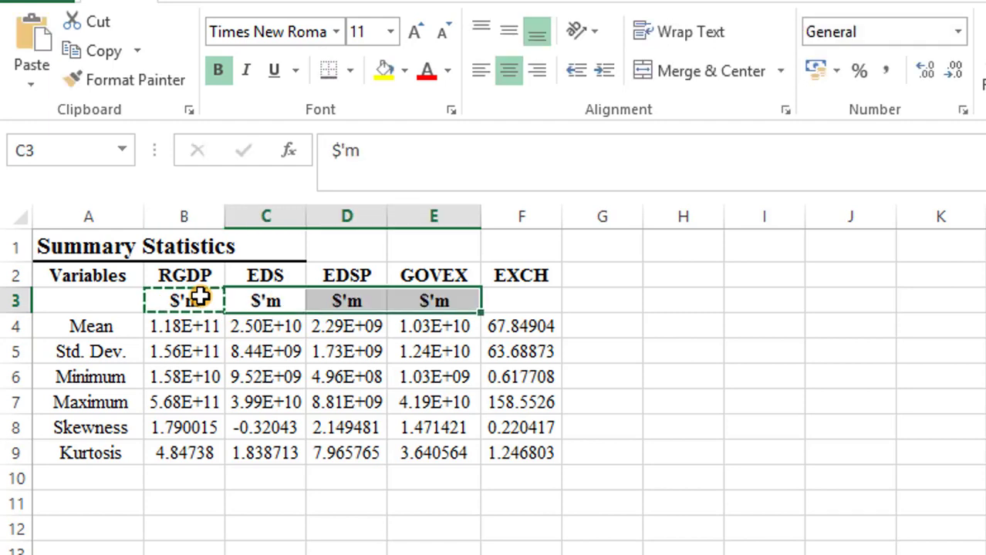
{"action": "left_click", "coordinate": [638, 421]}
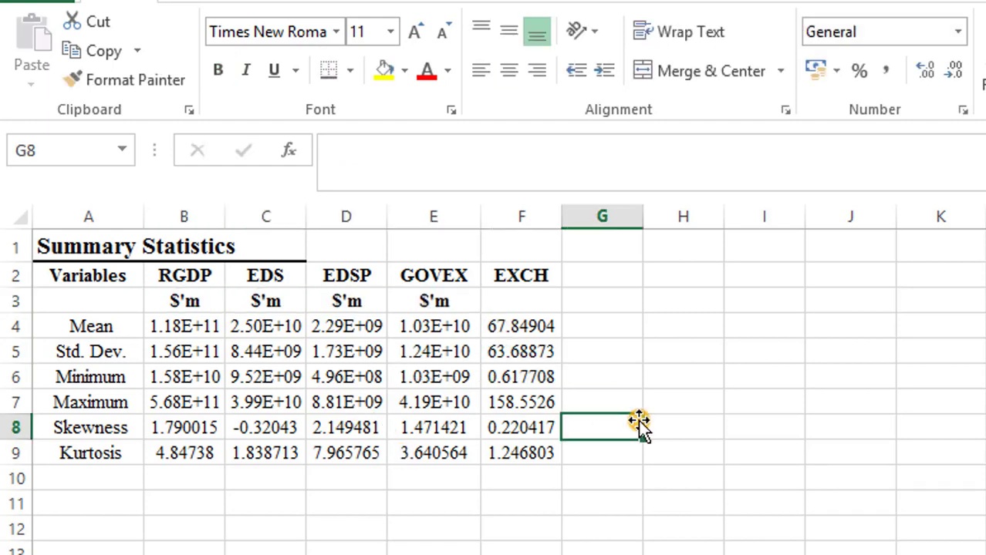
{"action": "left_click", "coordinate": [527, 300]}
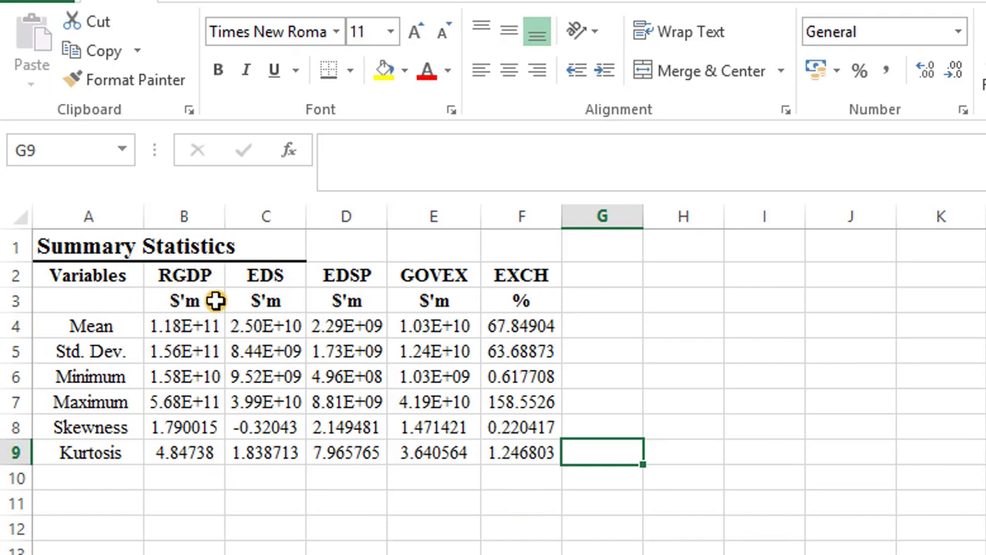
Step: Widen the RGDP column and enter 188'000, 156'000, 15'800 and 568'000 in B4:B7
{"action": "left_click_drag", "start_coordinate": [224, 217], "coordinate": [245, 215]}
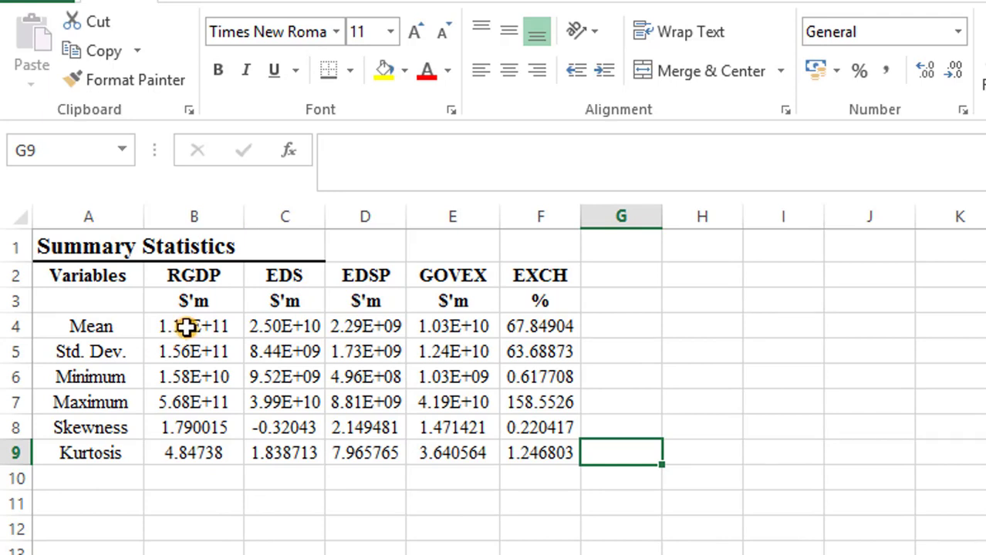
{"action": "left_click", "coordinate": [186, 326]}
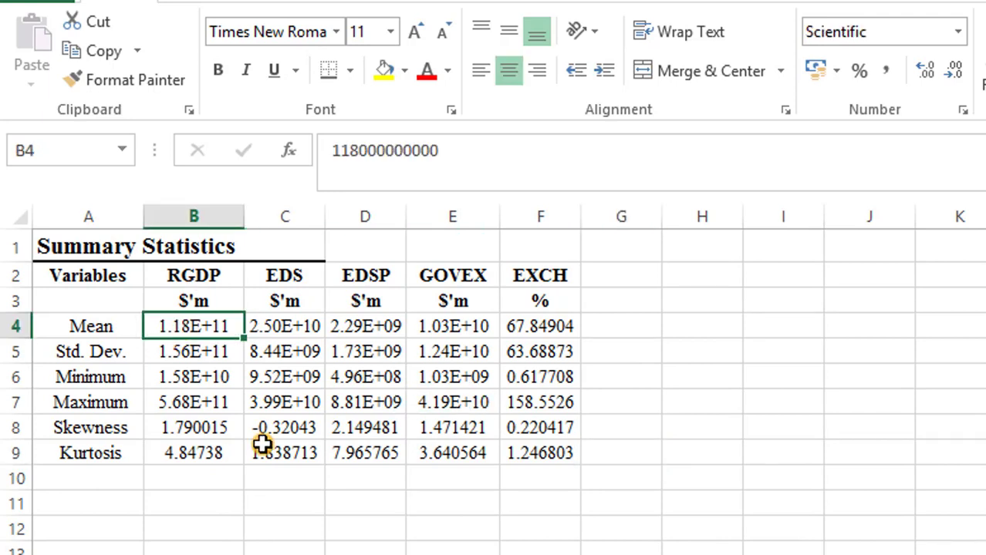
{"action": "type", "text": "188'000"}
{"action": "key", "text": "Return"}
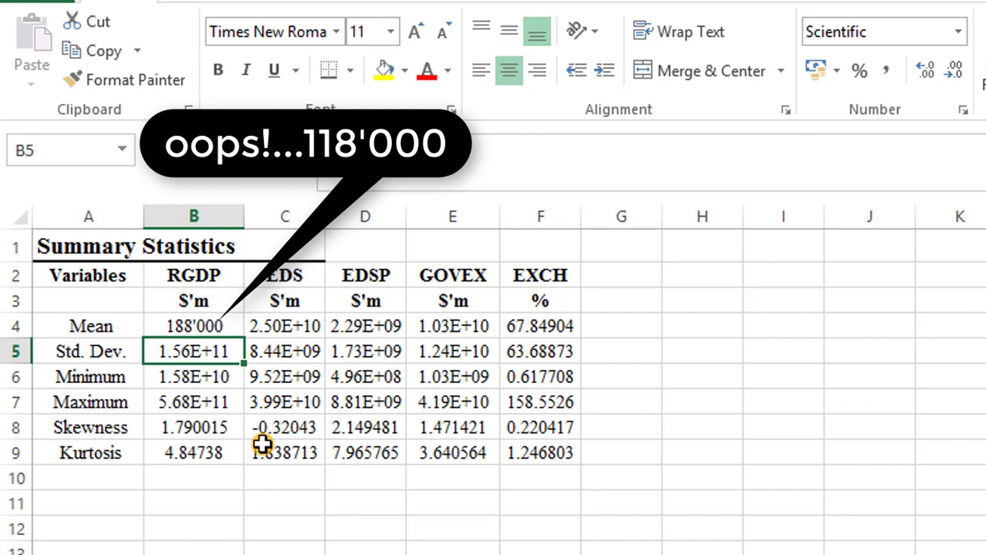
{"action": "type", "text": "156'000"}
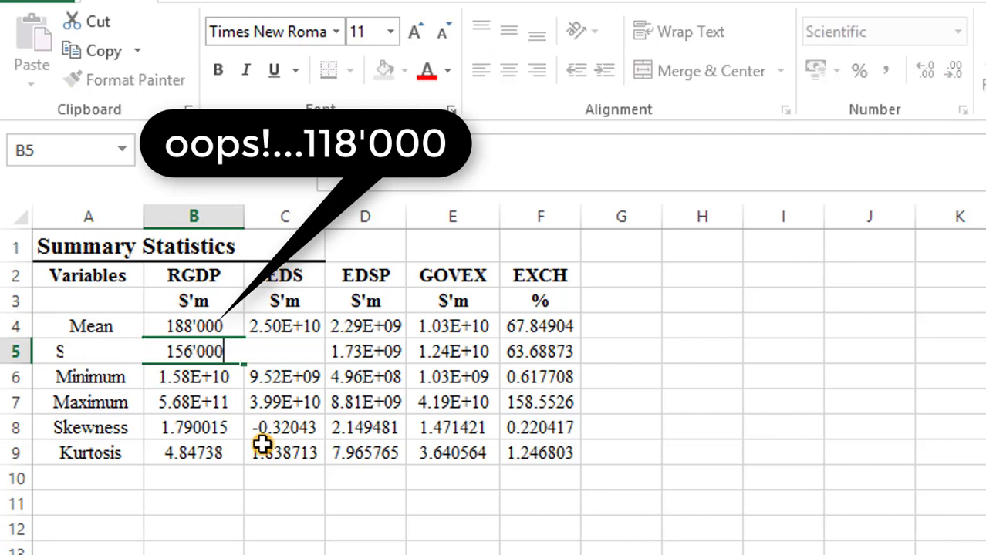
{"action": "key", "text": "Return"}
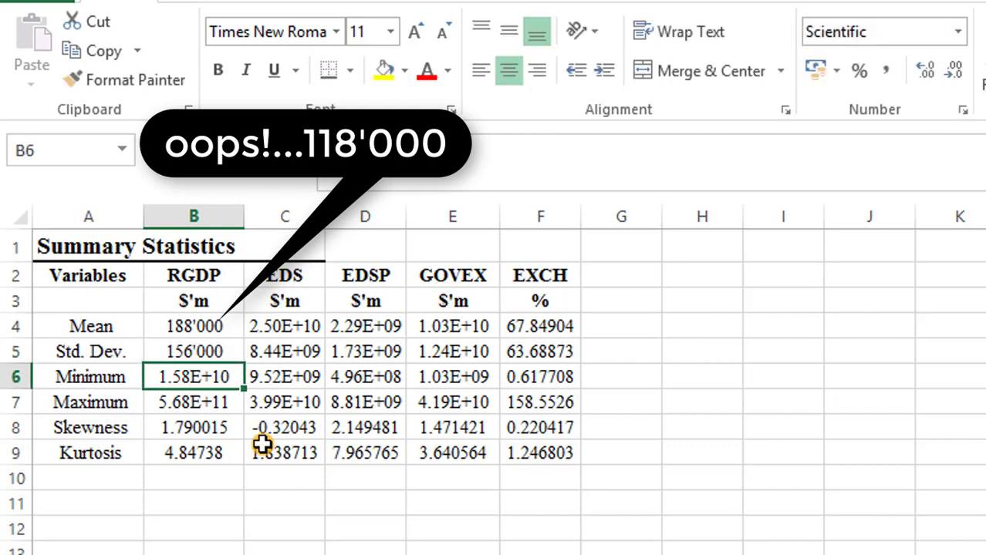
{"action": "type", "text": "15'800"}
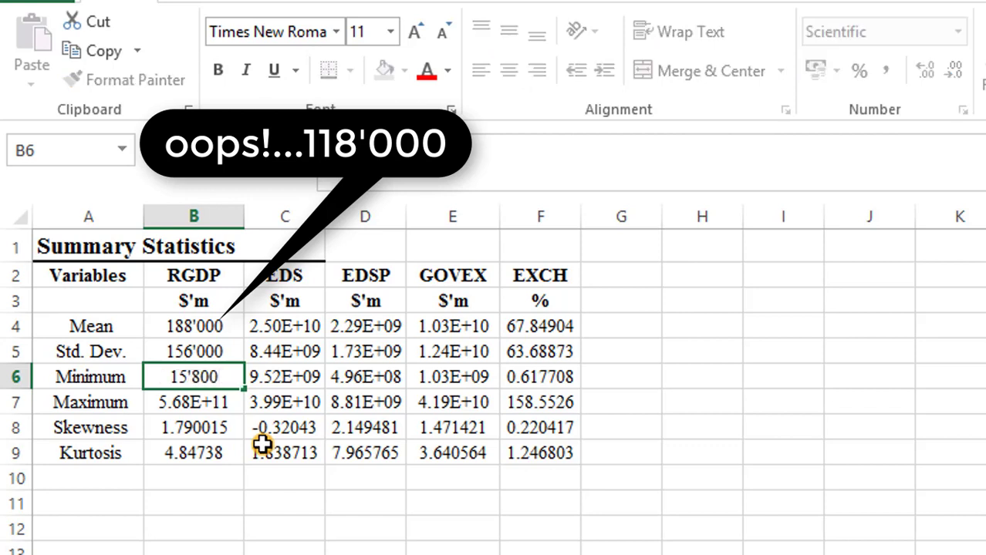
{"action": "key", "text": "Return"}
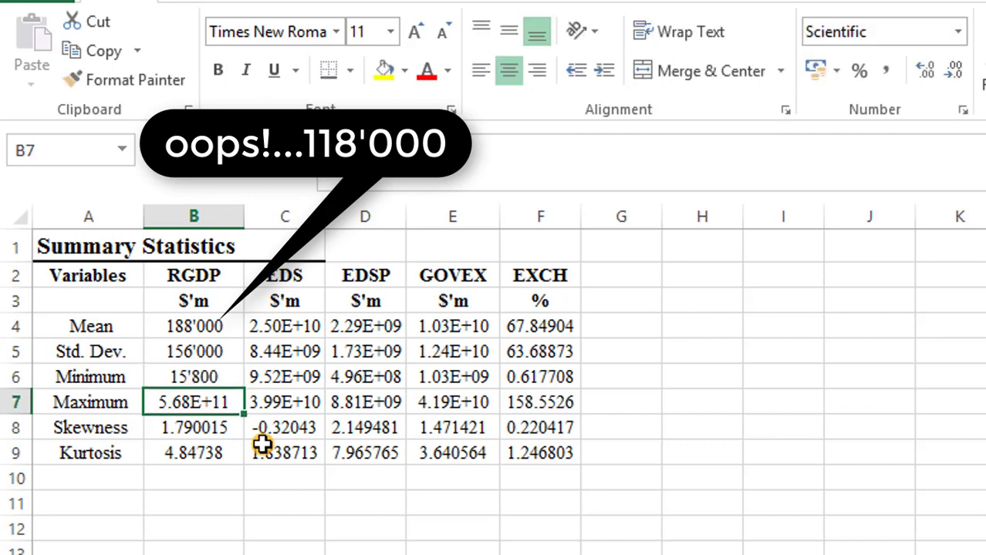
{"action": "type", "text": "568'000"}
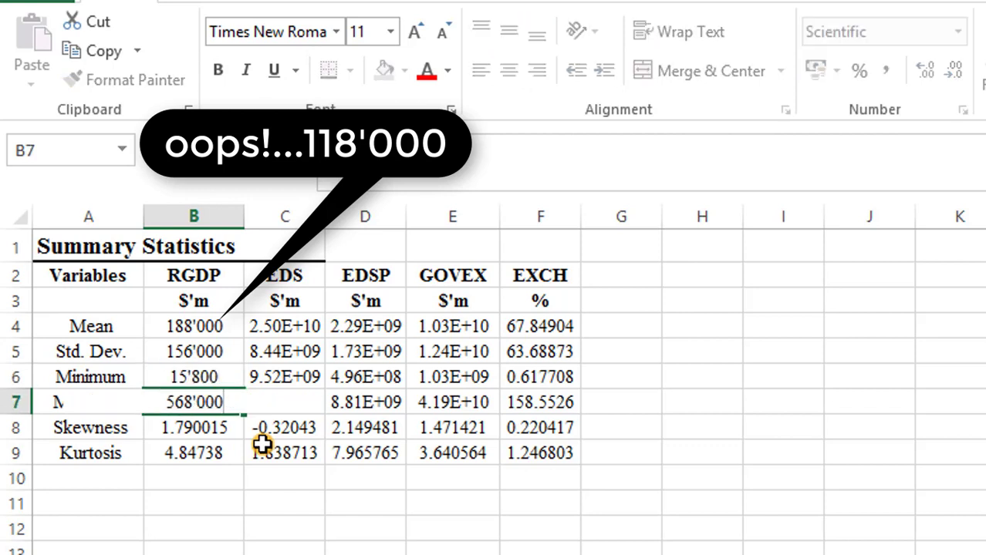
{"action": "key", "text": "Return"}
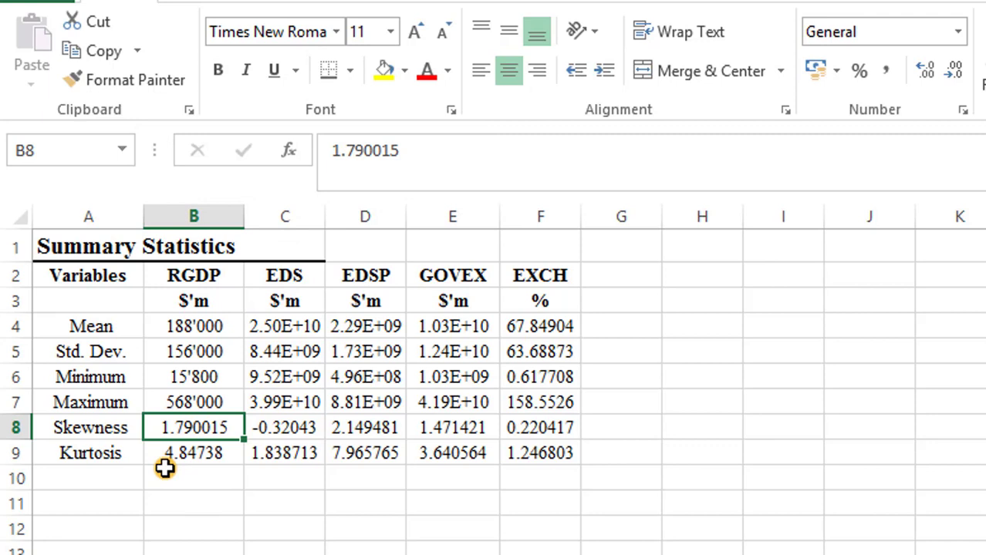
Step: Add a bottom border under the Variables header row
{"action": "left_click", "coordinate": [57, 273]}
{"action": "key", "text": "shift+Right"}
{"action": "key", "text": "shift+Right"}
{"action": "key", "text": "shift+Right"}
{"action": "key", "text": "shift+Right"}
{"action": "key", "text": "shift+Right"}
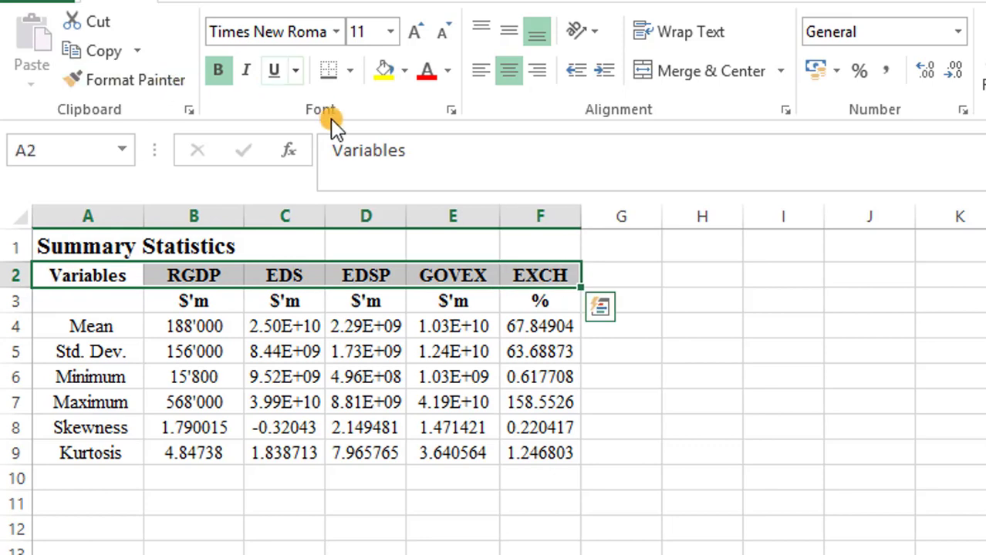
{"action": "left_click", "coordinate": [350, 69]}
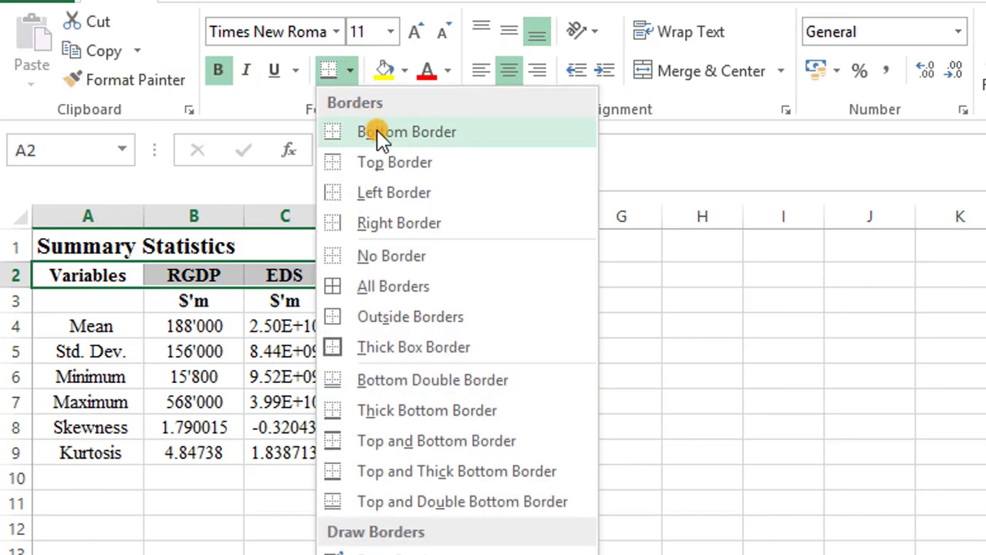
{"action": "left_click", "coordinate": [327, 134]}
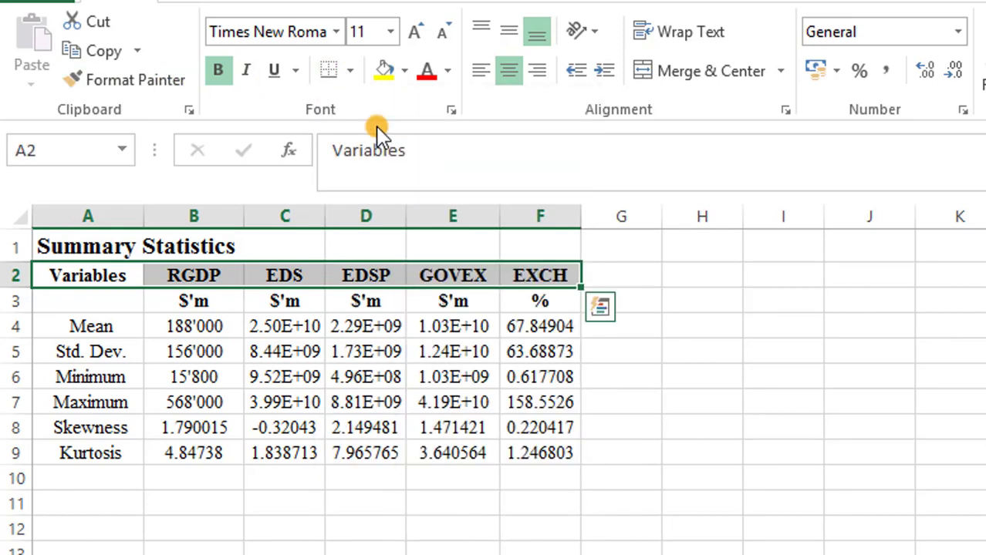
{"action": "left_click", "coordinate": [104, 275]}
Step: Give the statistic-name column a right border
{"action": "key", "text": "shift+Down"}
{"action": "key", "text": "shift+Down"}
{"action": "key", "text": "shift+Down"}
{"action": "key", "text": "shift+Down"}
{"action": "key", "text": "shift+Down"}
{"action": "key", "text": "shift+Down"}
{"action": "key", "text": "shift+Down"}
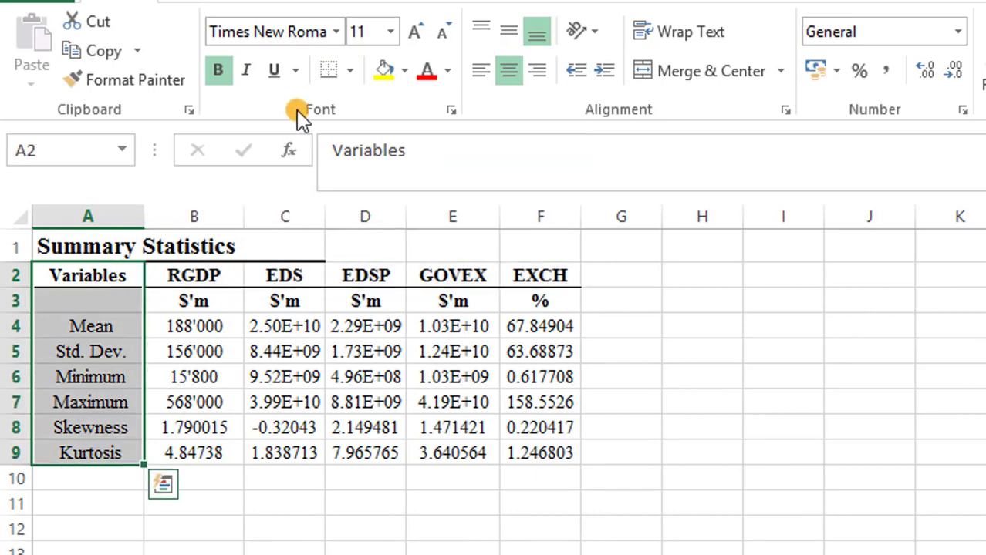
{"action": "left_click", "coordinate": [349, 70]}
{"action": "left_click", "coordinate": [374, 221]}
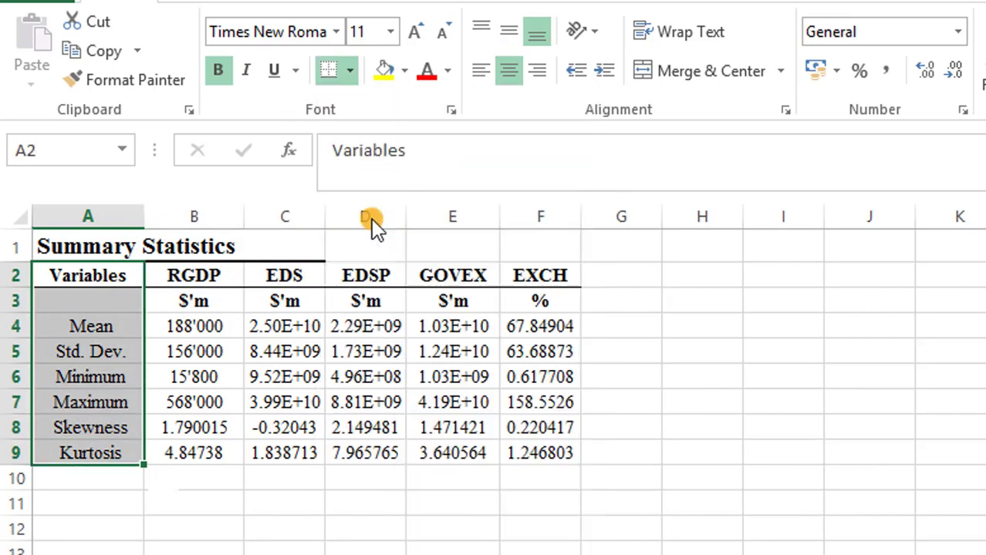
Step: Add a bottom border under the Kurtosis row across the table
{"action": "left_click", "coordinate": [102, 450]}
{"action": "key", "text": "shift+Right"}
{"action": "key", "text": "shift+Right"}
{"action": "key", "text": "shift+Right"}
{"action": "key", "text": "shift+Right"}
{"action": "key", "text": "shift+Right"}
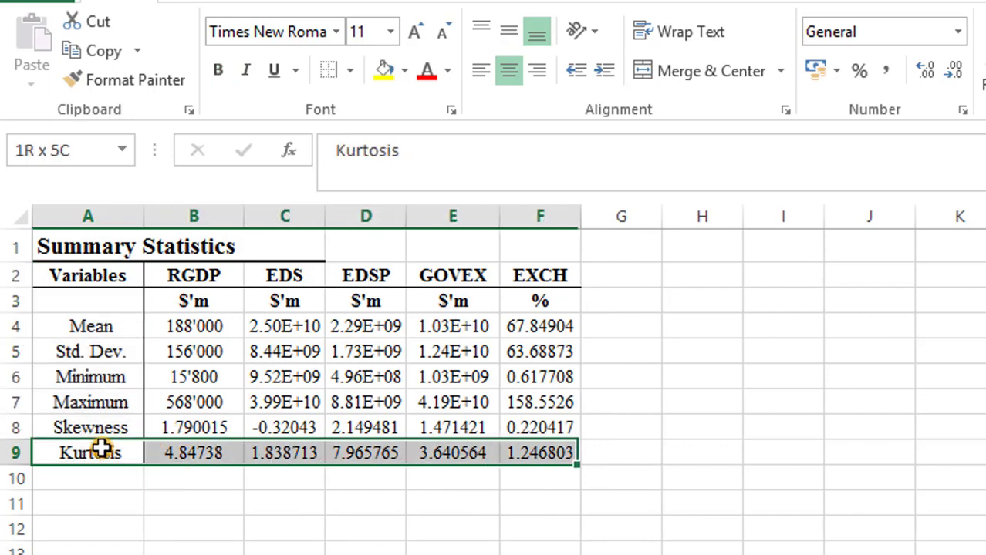
{"action": "left_click", "coordinate": [339, 72]}
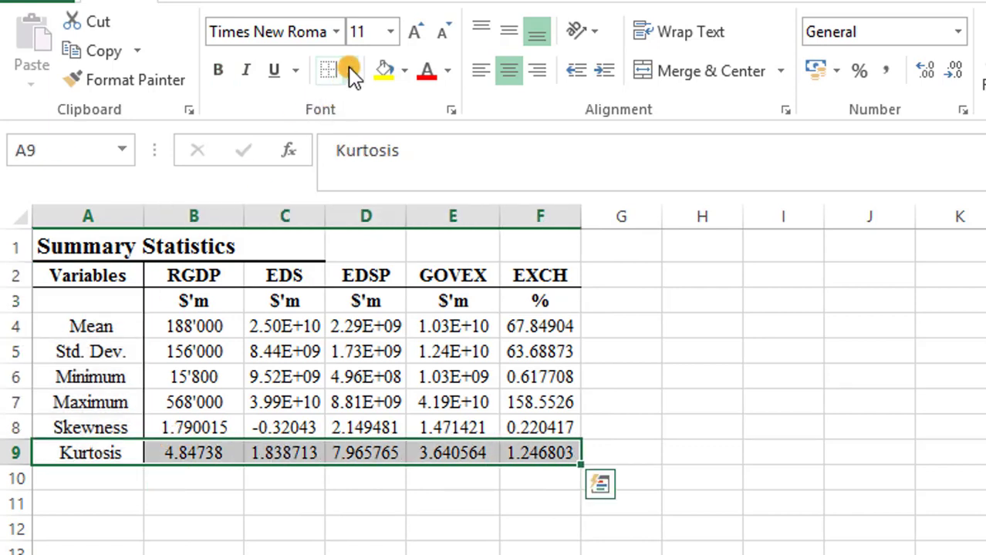
{"action": "left_click", "coordinate": [687, 354]}
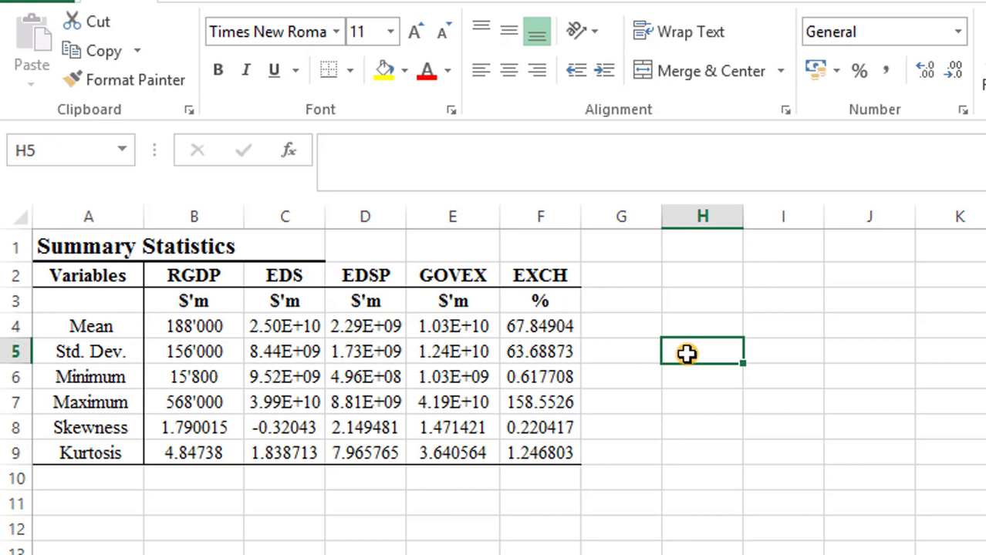
Step: Write 'Note: RGDP: Real GDP; EDS: Ext. Debt Serv.' in A10 across the table width
{"action": "left_click", "coordinate": [120, 468]}
{"action": "type", "text": "Note"}
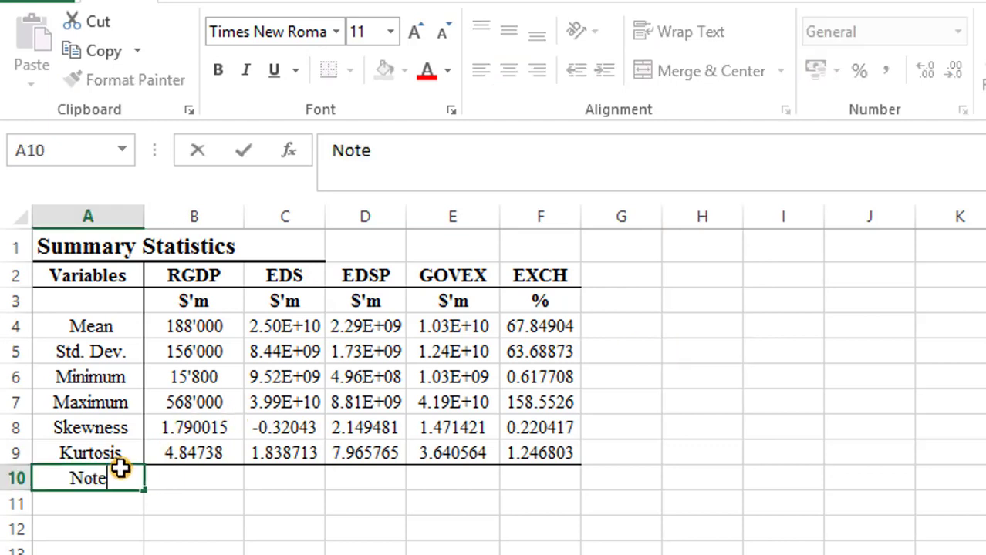
{"action": "type", "text": ": RGD"}
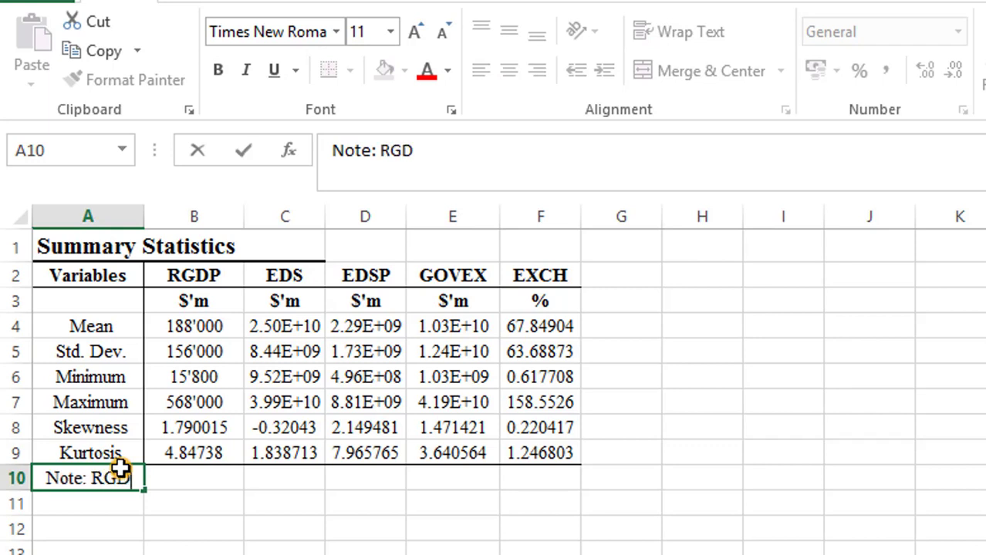
{"action": "type", "text": "P:"}
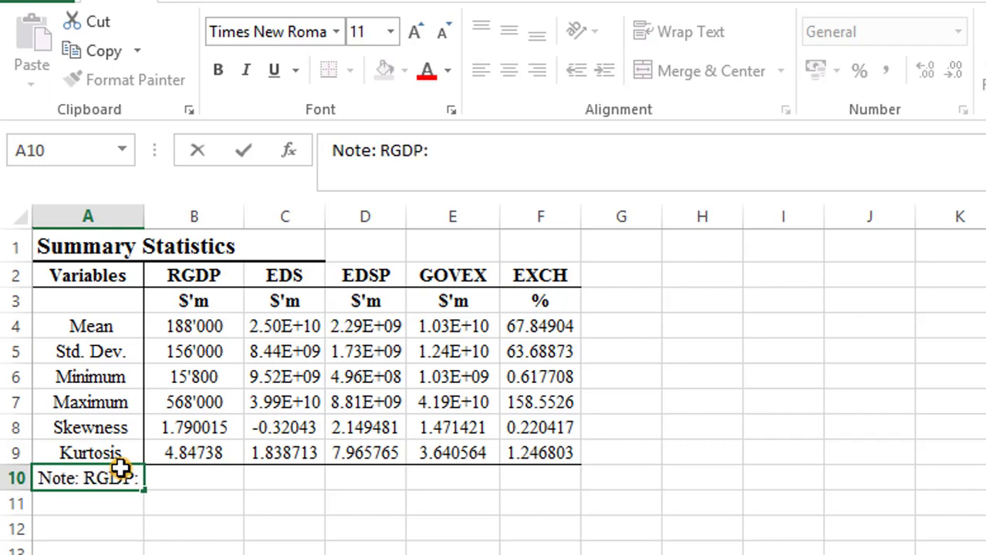
{"action": "type", "text": " Real GDP"}
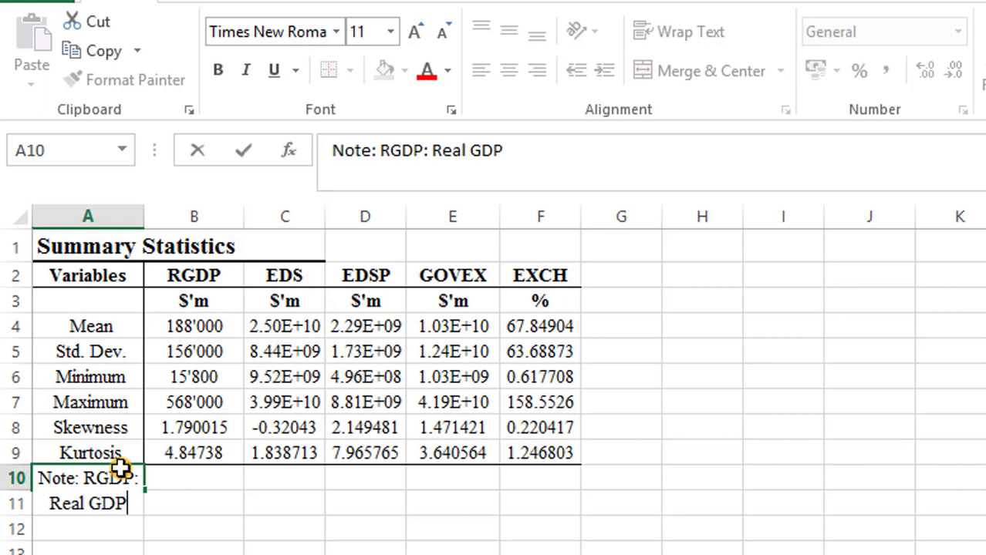
{"action": "type", "text": ","}
{"action": "key", "text": "BackSpace"}
{"action": "type", "text": "; ED"}
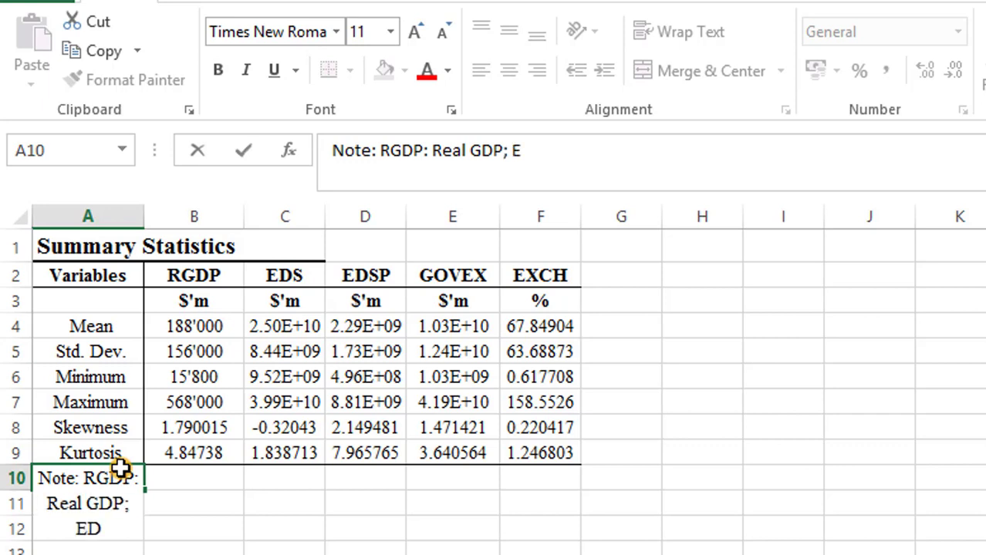
{"action": "type", "text": "S: "}
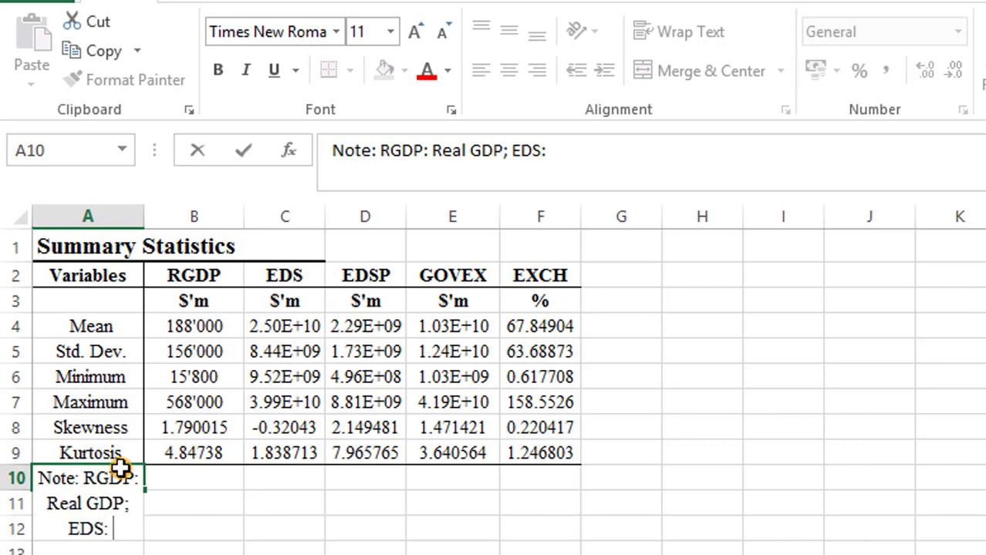
{"action": "type", "text": "Ext."}
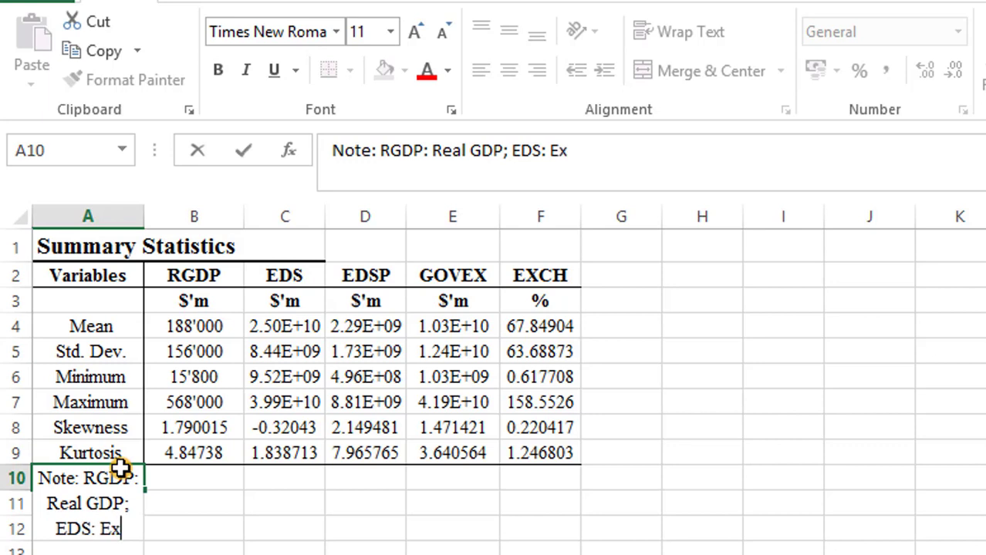
{"action": "type", "text": " DEbt"}
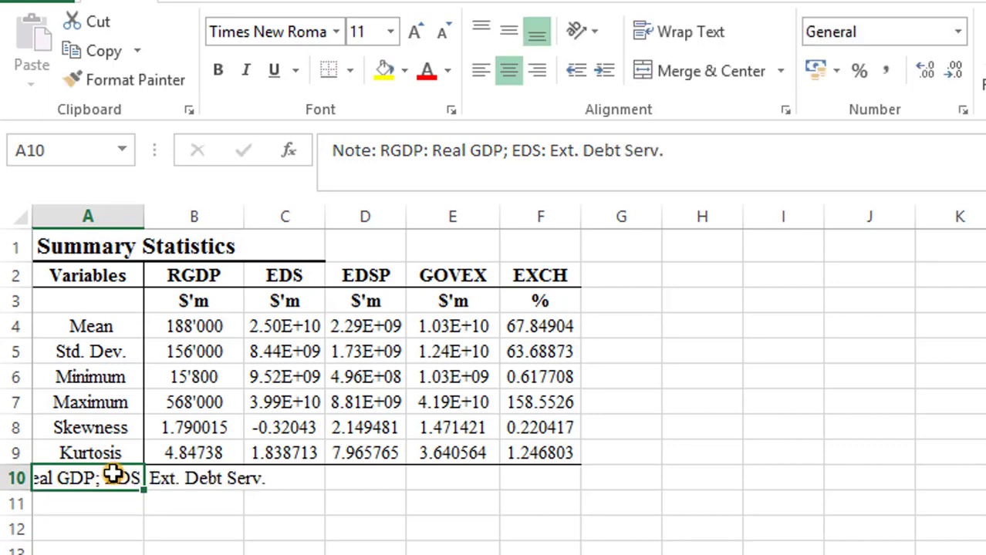
{"action": "left_click_drag", "start_coordinate": [114, 473], "coordinate": [540, 478]}
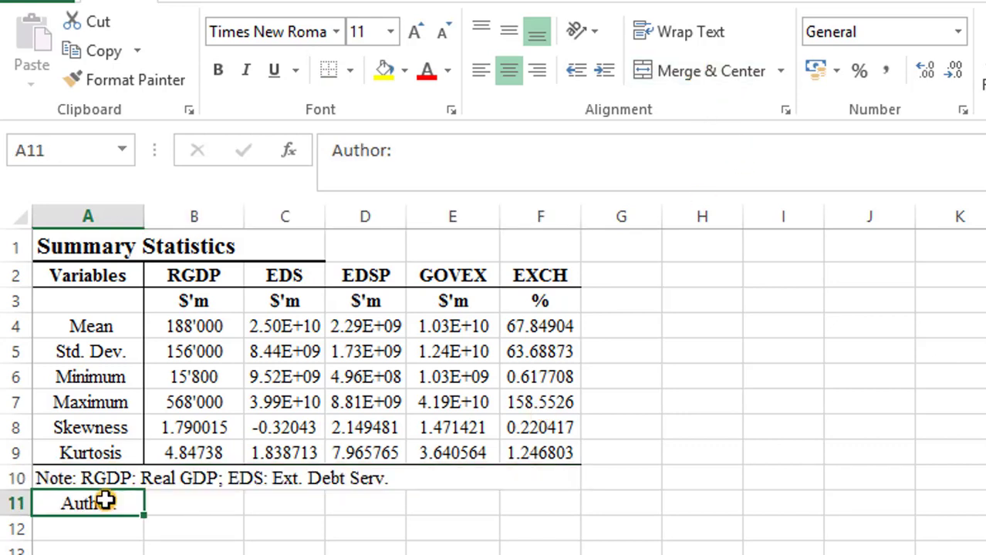
{"action": "key", "text": "Delete"}
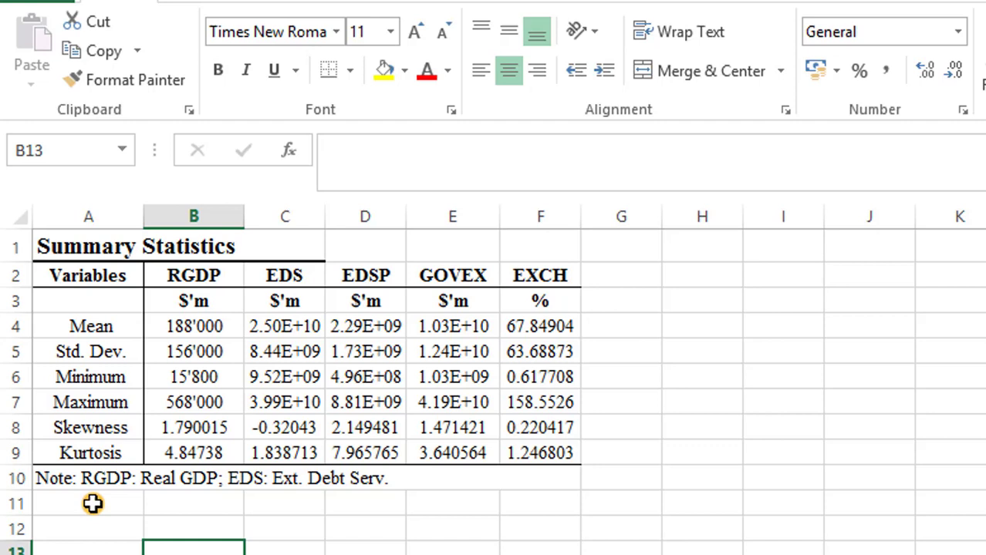
Step: Add the line 'Source: Author' in A11
{"action": "left_click", "coordinate": [93, 504]}
{"action": "type", "text": "So"}
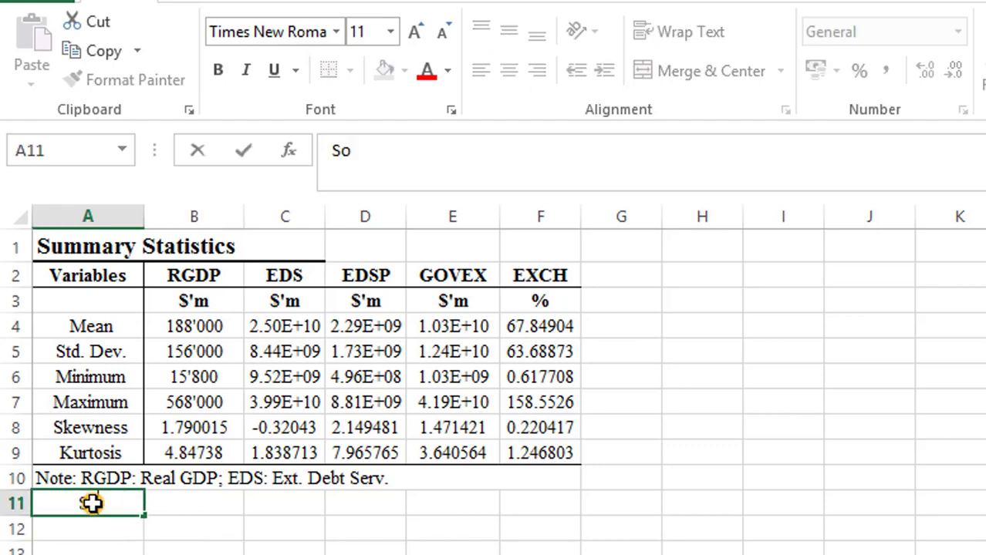
{"action": "type", "text": "urce"}
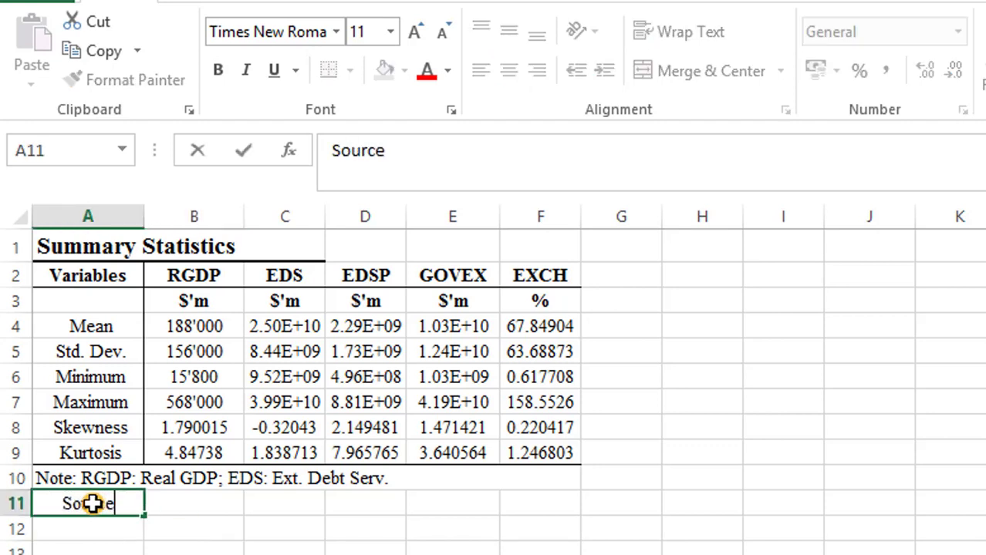
{"action": "type", "text": ": Author"}
{"action": "key", "text": "Return"}
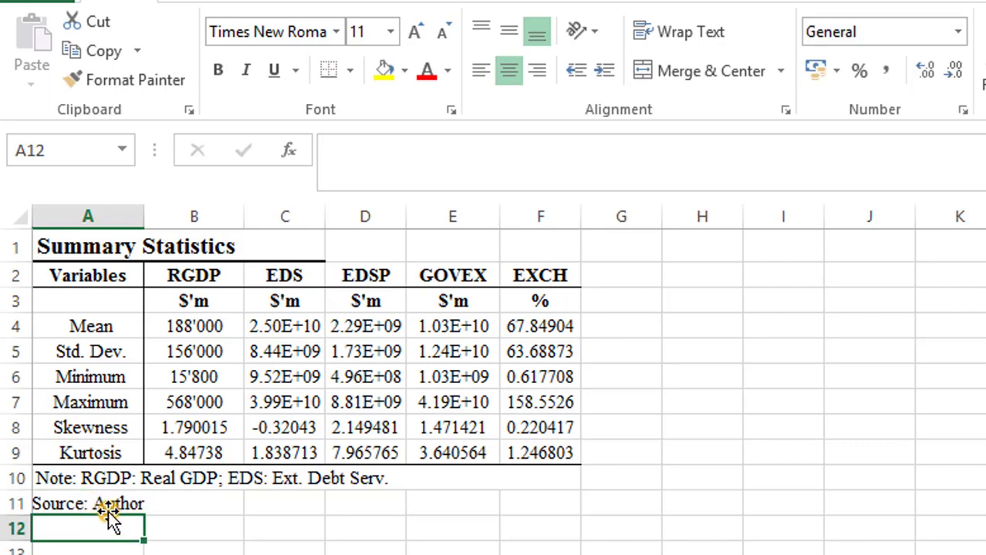
{"action": "left_click", "coordinate": [106, 503]}
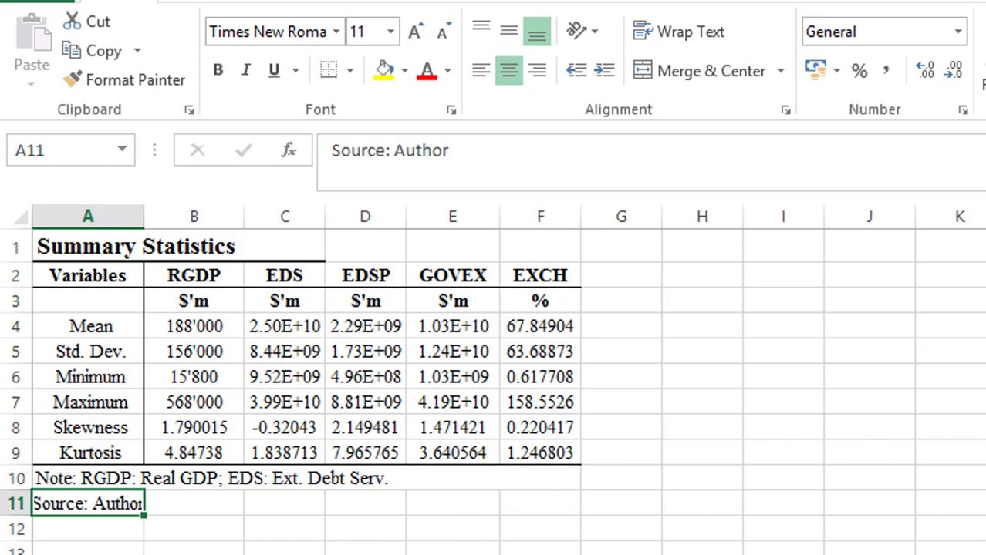
Step: Scroll down to review the raw statistics block, then back up to the summary table
{"action": "scroll", "coordinate": [492, 392], "scroll_direction": "down", "scroll_amount": 3}
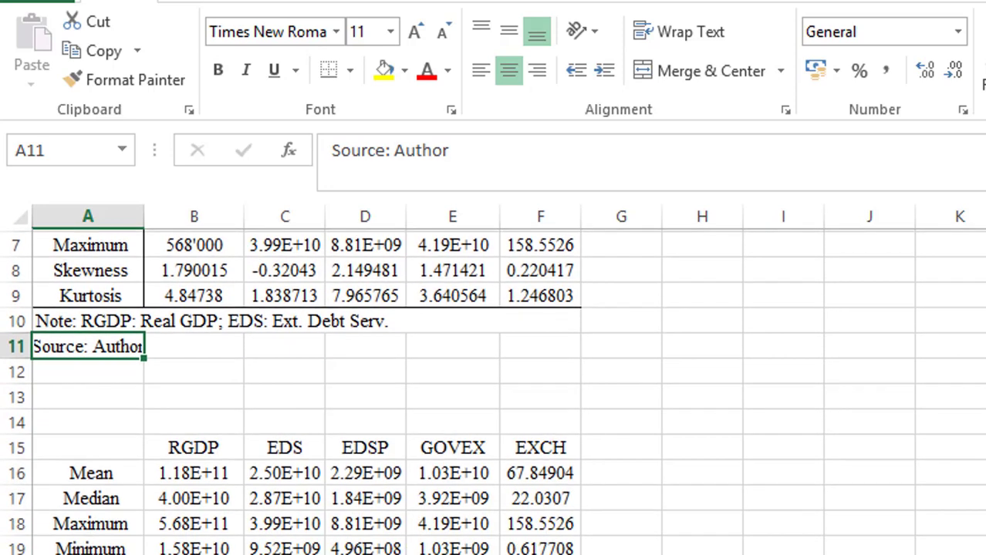
{"action": "scroll", "coordinate": [492, 392], "scroll_direction": "down", "scroll_amount": 1}
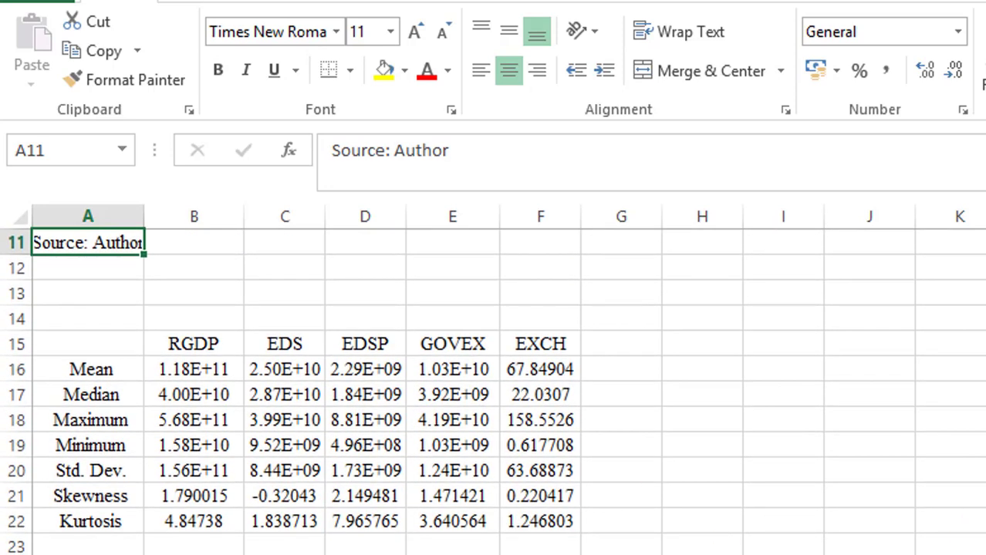
{"action": "scroll", "coordinate": [492, 392], "scroll_direction": "up", "scroll_amount": 3}
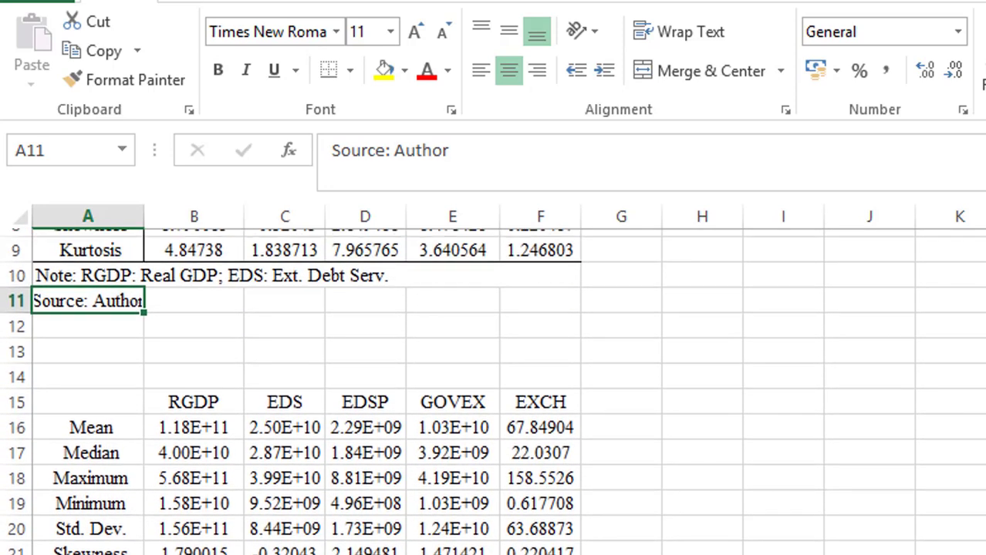
{"action": "scroll", "coordinate": [492, 392], "scroll_direction": "up", "scroll_amount": 1}
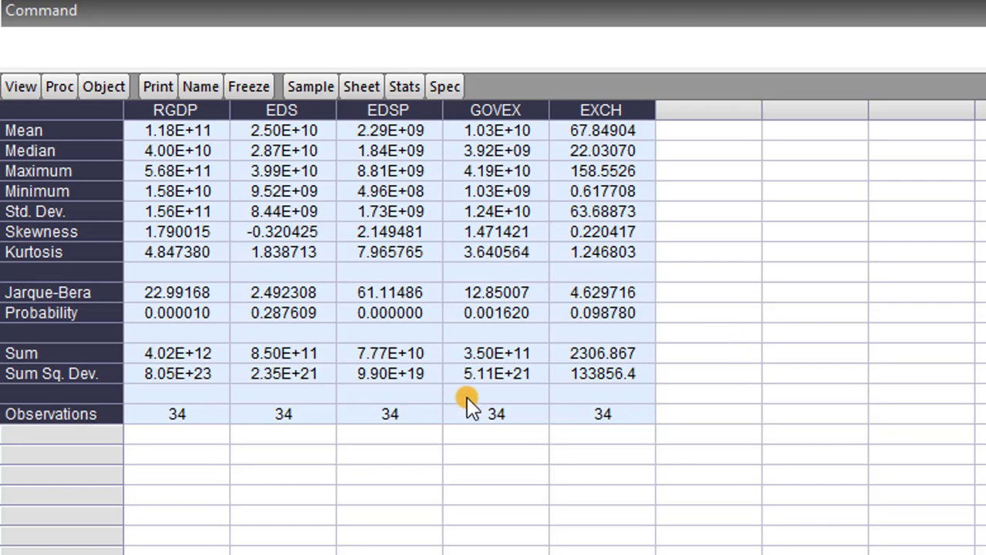
Step: Select the entire EViews descriptive statistics table and copy it with Edit > Copy
{"action": "left_click", "coordinate": [495, 539]}
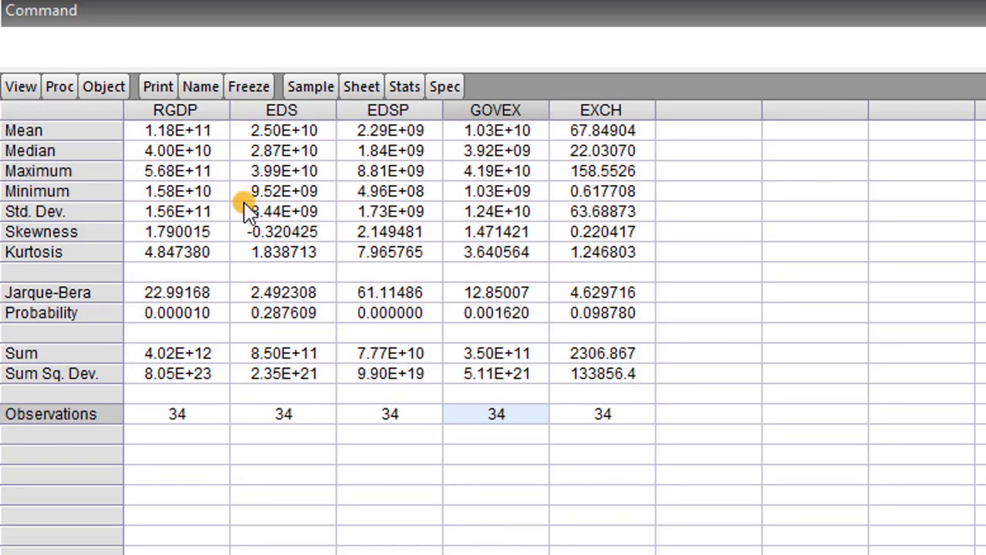
{"action": "left_click", "coordinate": [71, 112]}
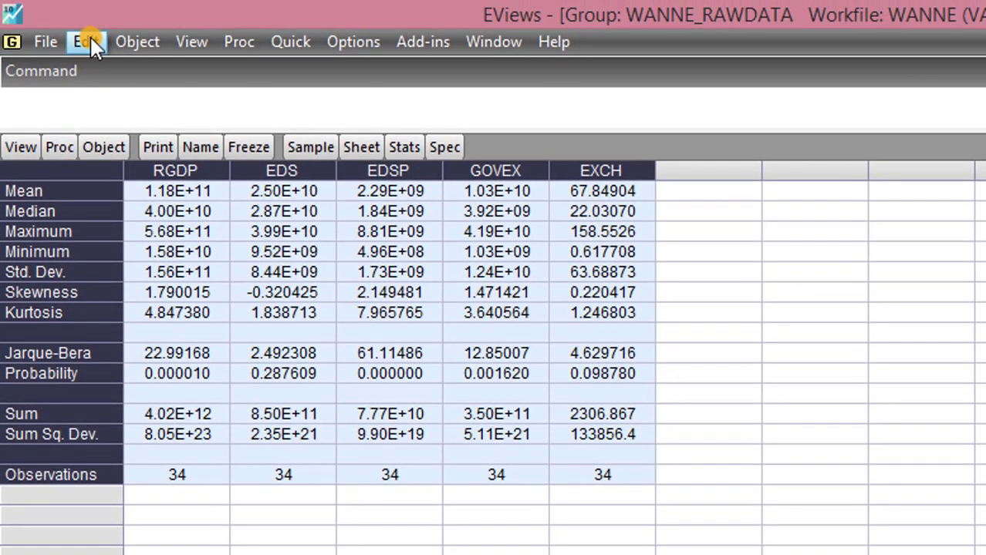
{"action": "left_click", "coordinate": [88, 5]}
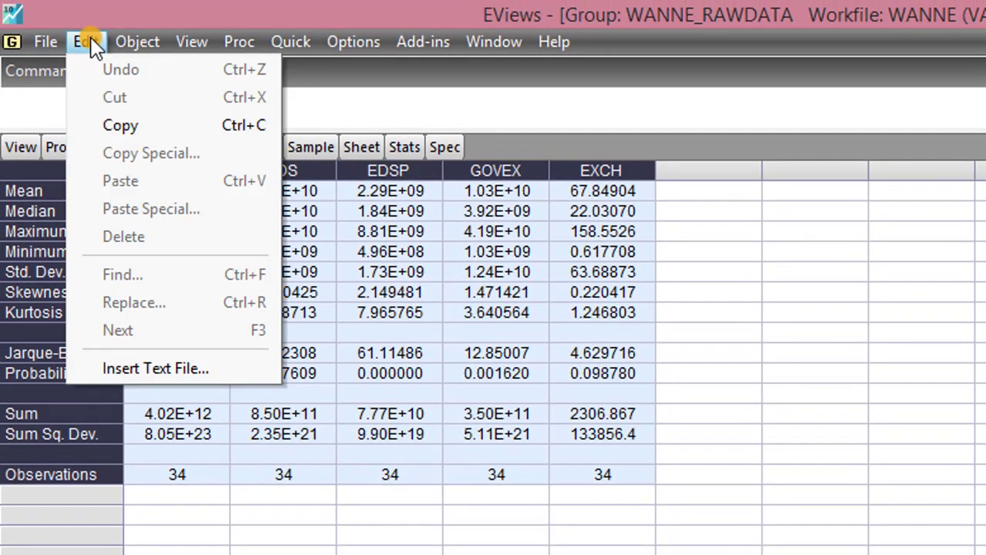
{"action": "left_click", "coordinate": [111, 126]}
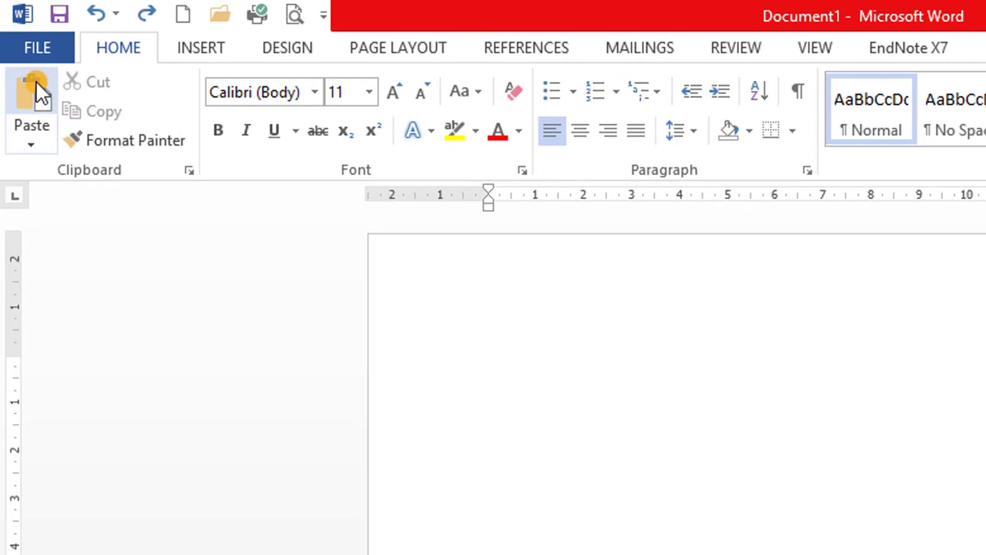
Step: Paste the statistics table into Document1 and check the cells beside the Median row
{"action": "left_click", "coordinate": [36, 81]}
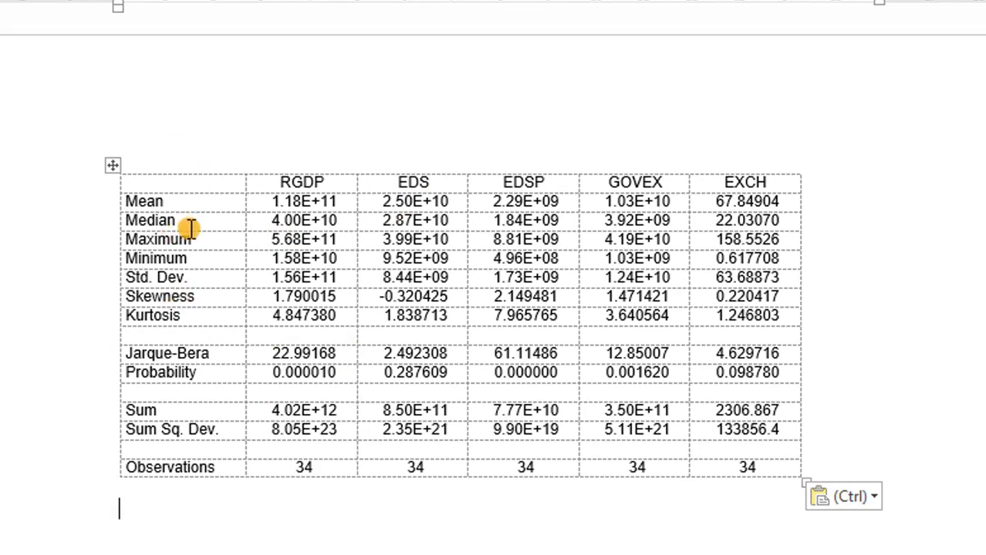
{"action": "left_click", "coordinate": [185, 225]}
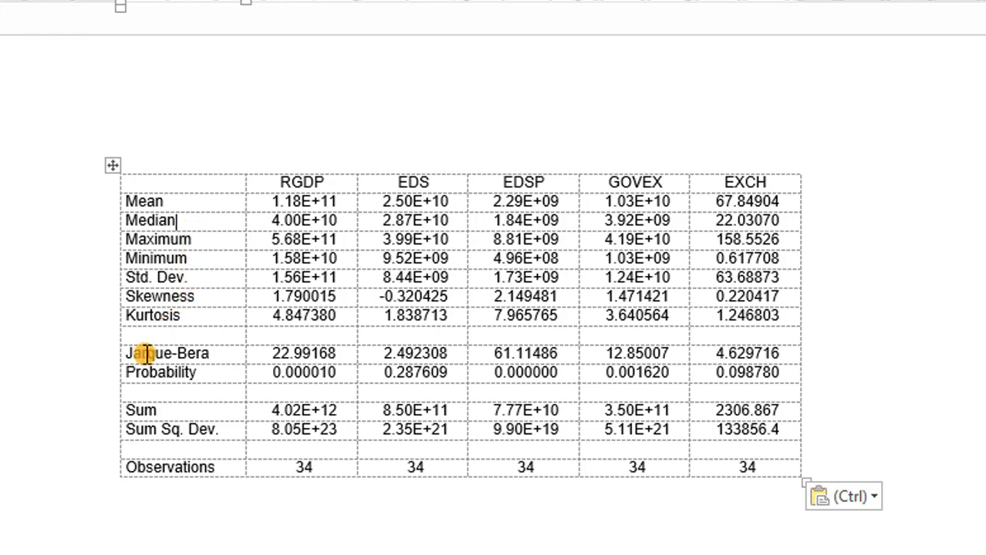